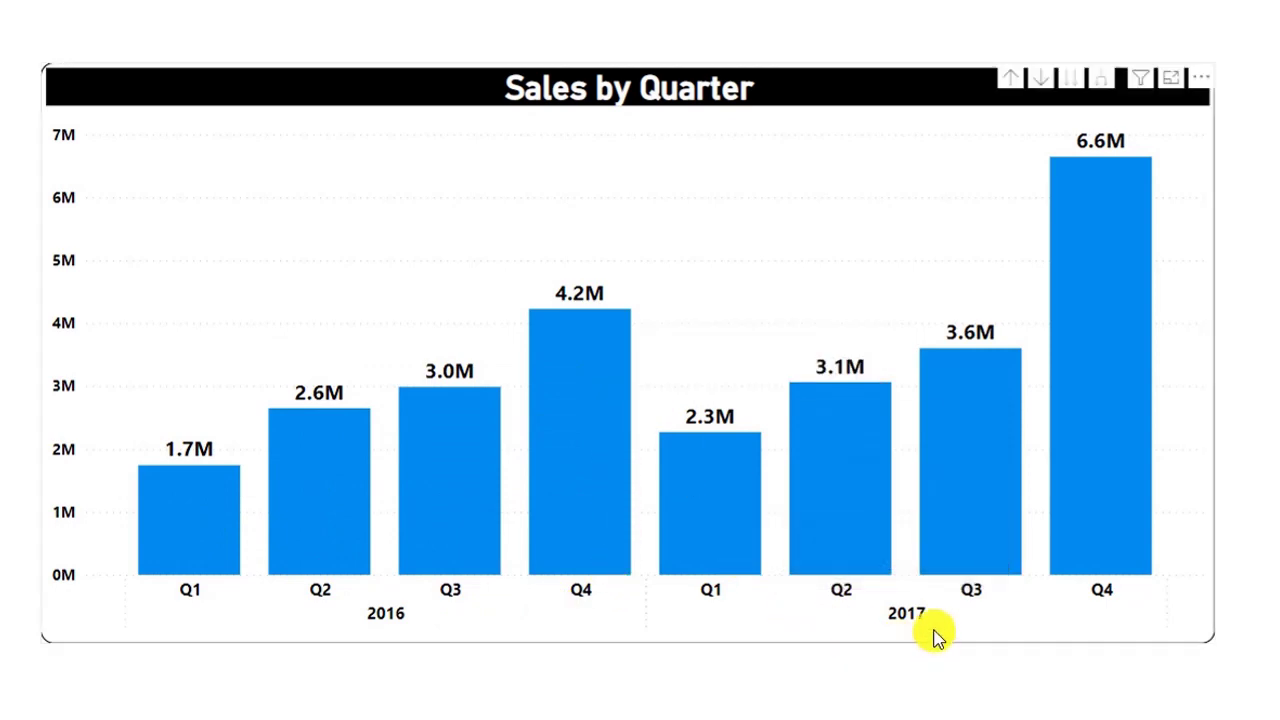
- Roll the Sales by Quarter chart up to years, then expand it back to 2016–2017 quarters
mouse_move(1071, 445)
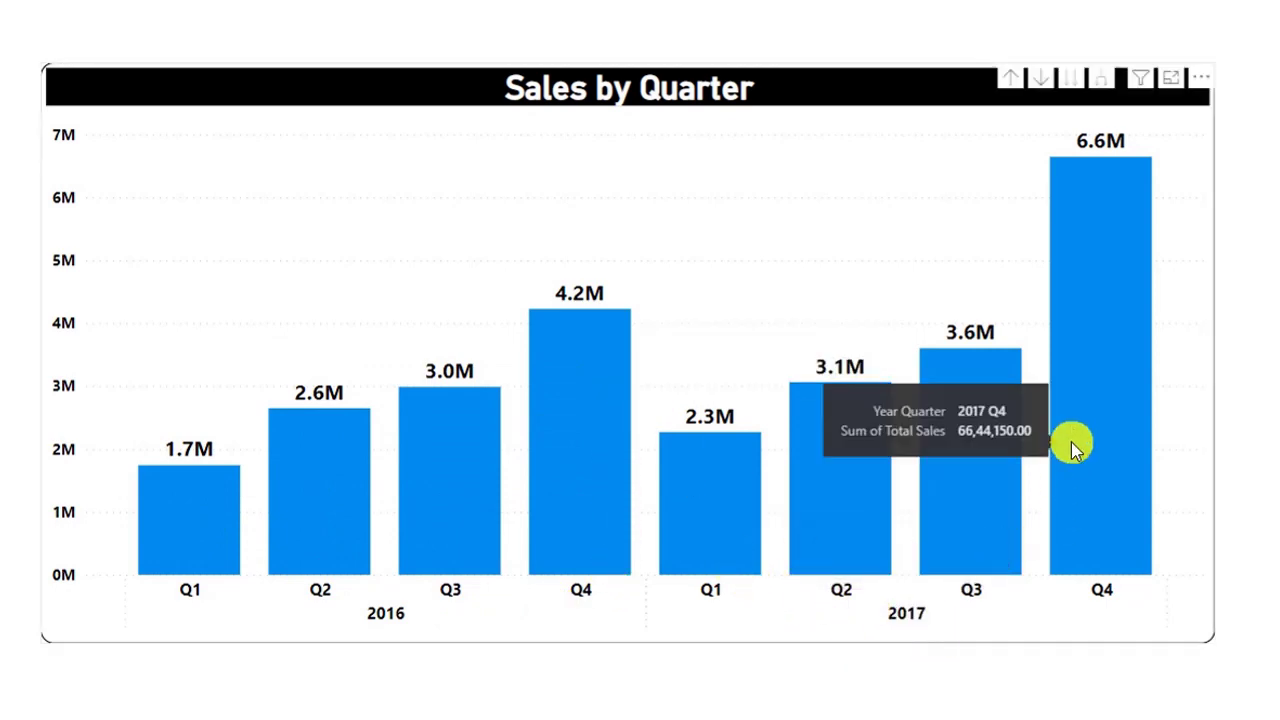
click(1008, 82)
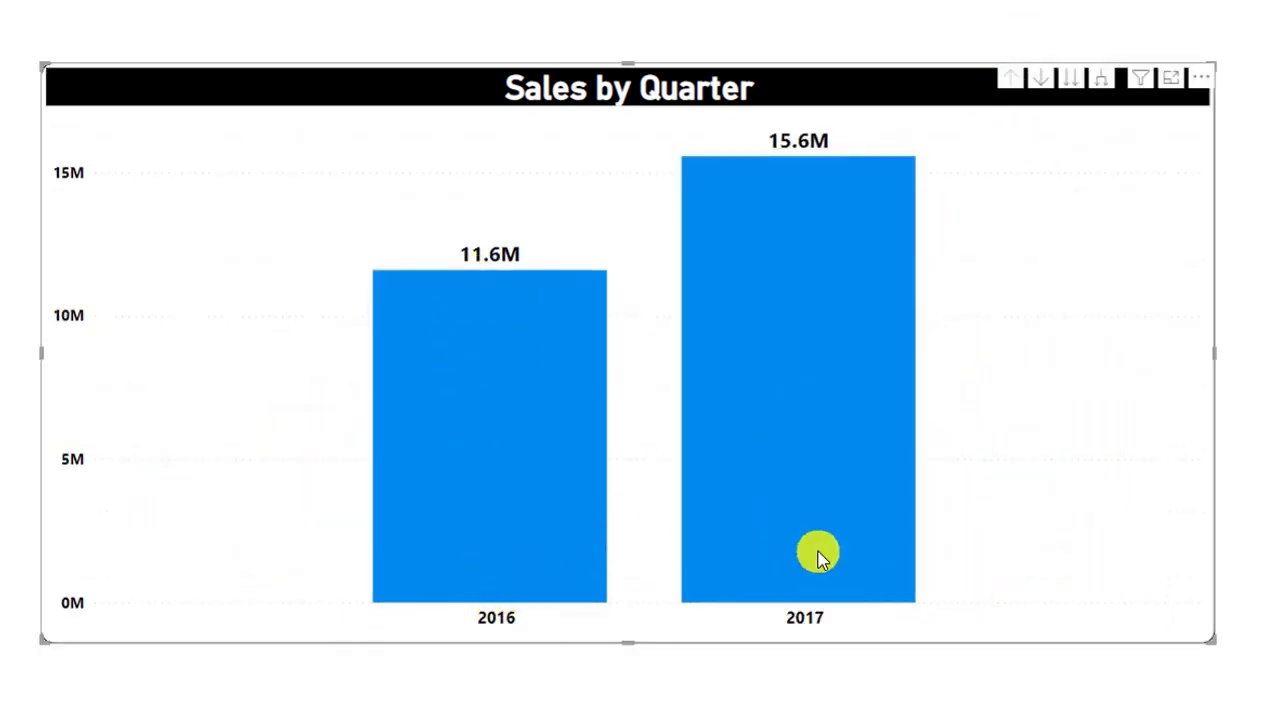
mouse_move(808, 322)
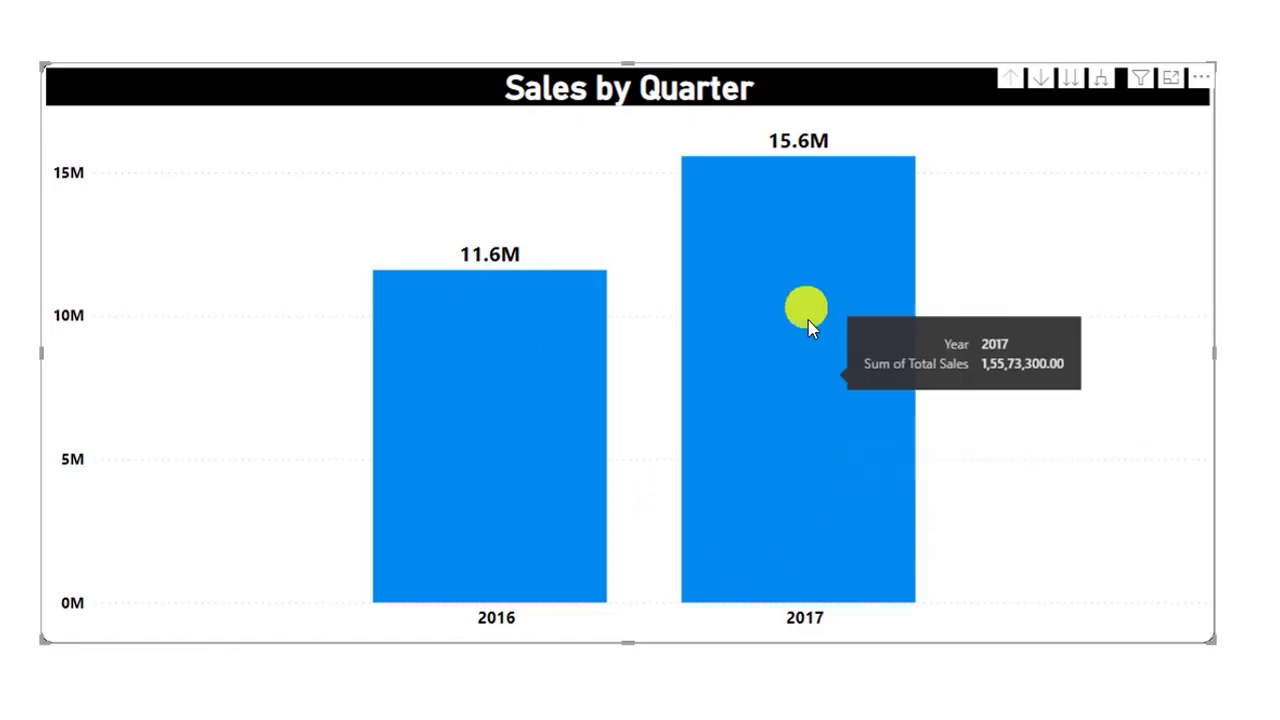
click(1103, 82)
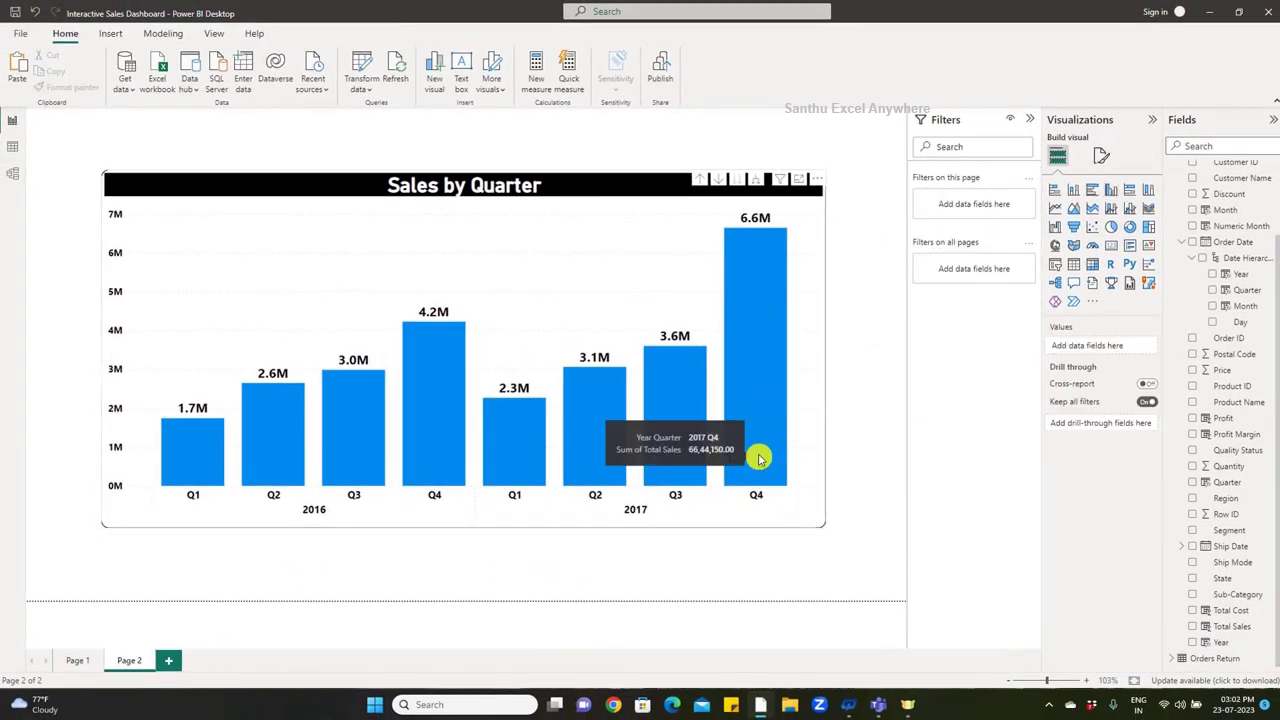
- Expand the chart down to months and then days, and view it briefly in Focus mode
click(755, 181)
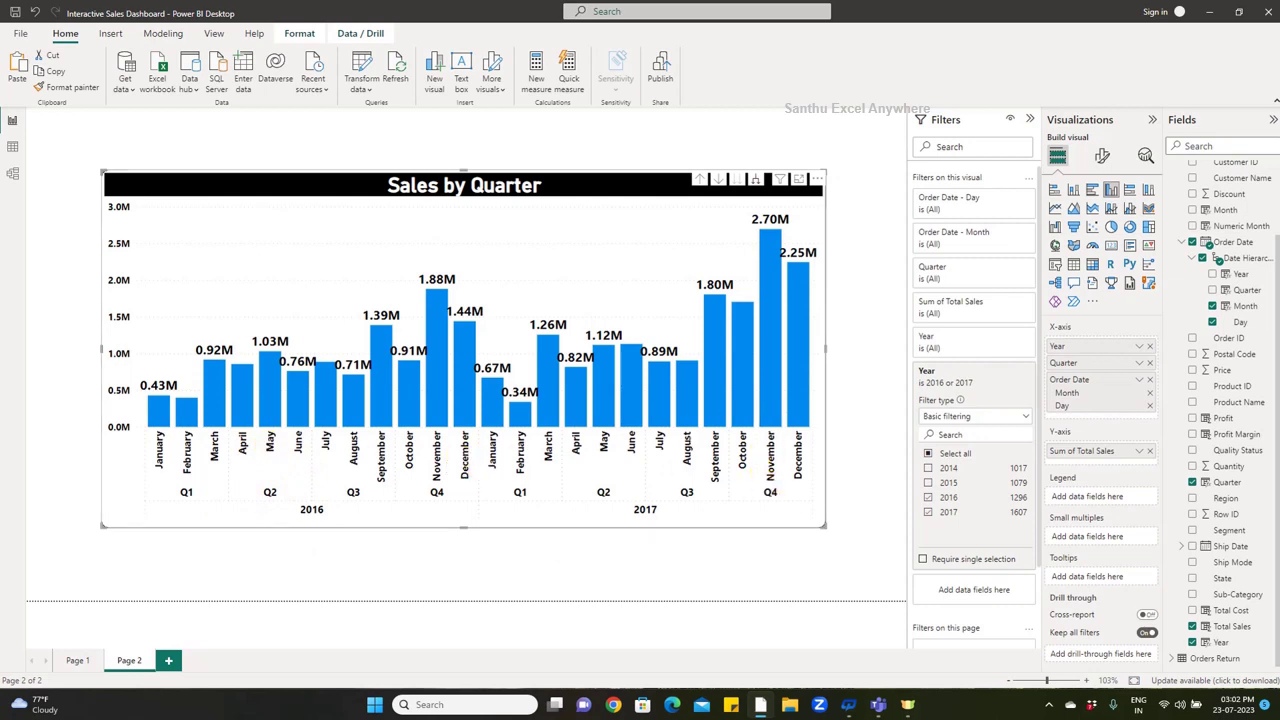
click(756, 180)
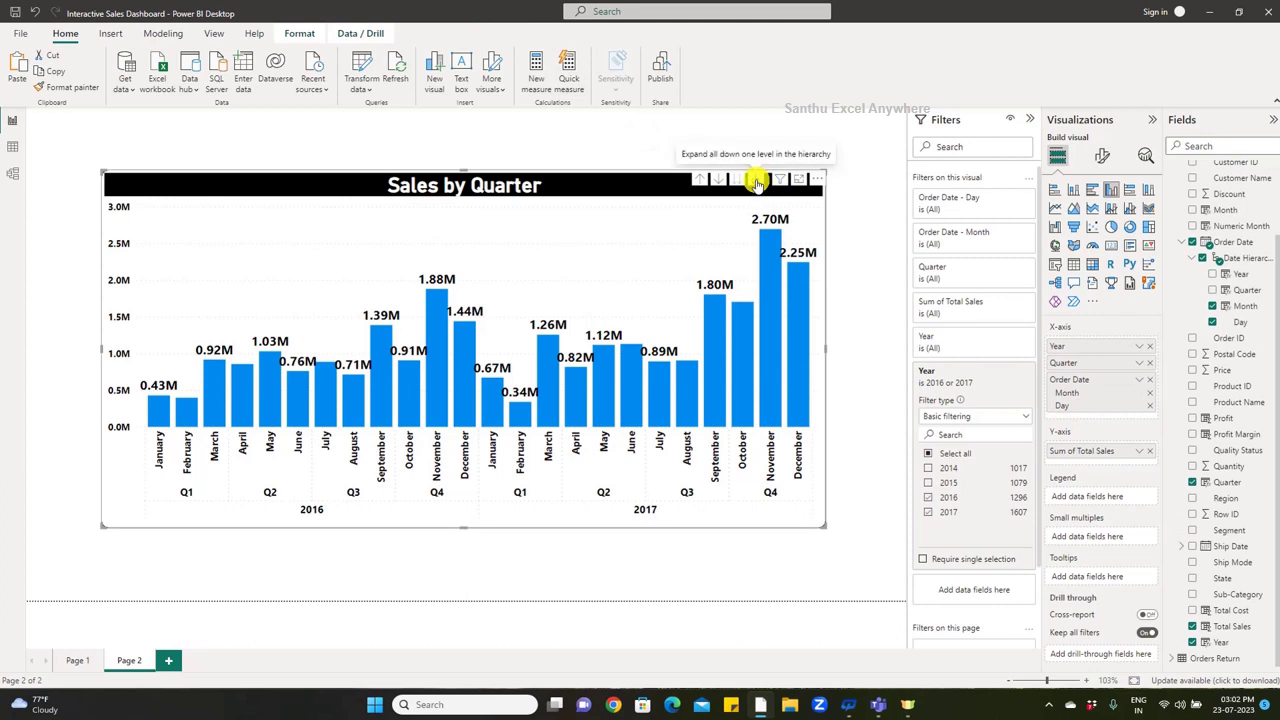
click(756, 181)
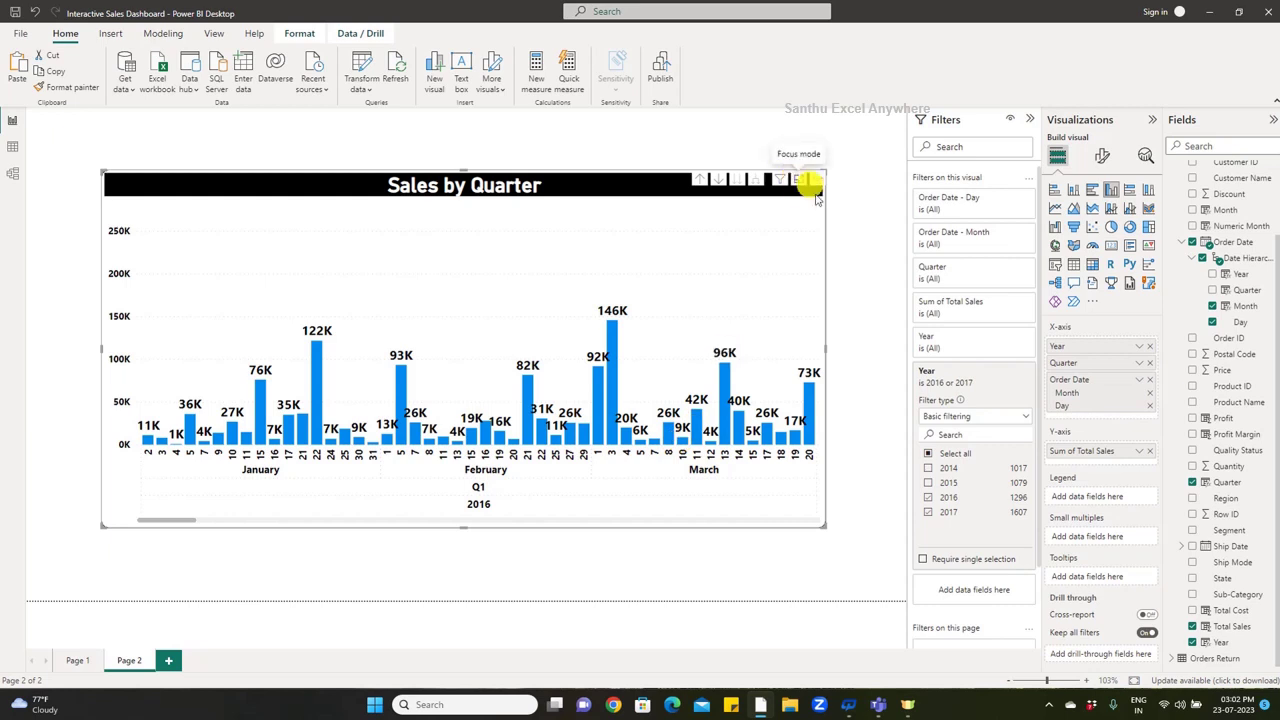
click(806, 180)
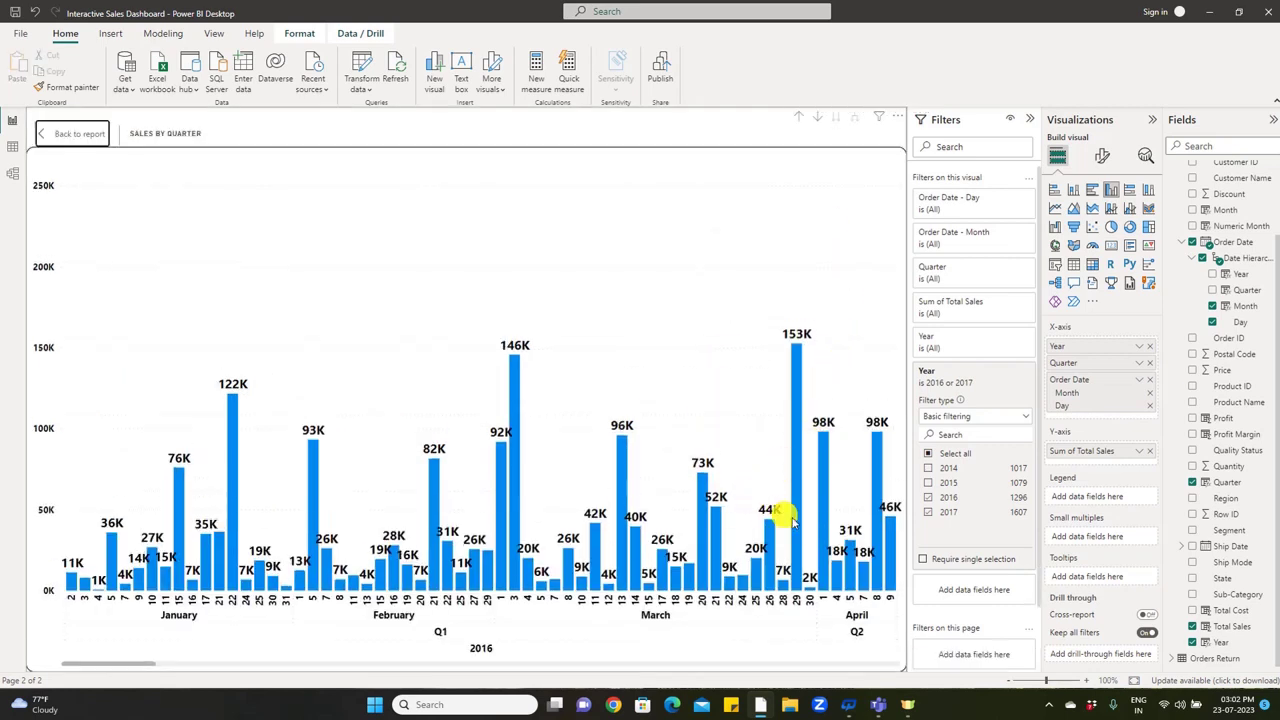
click(52, 137)
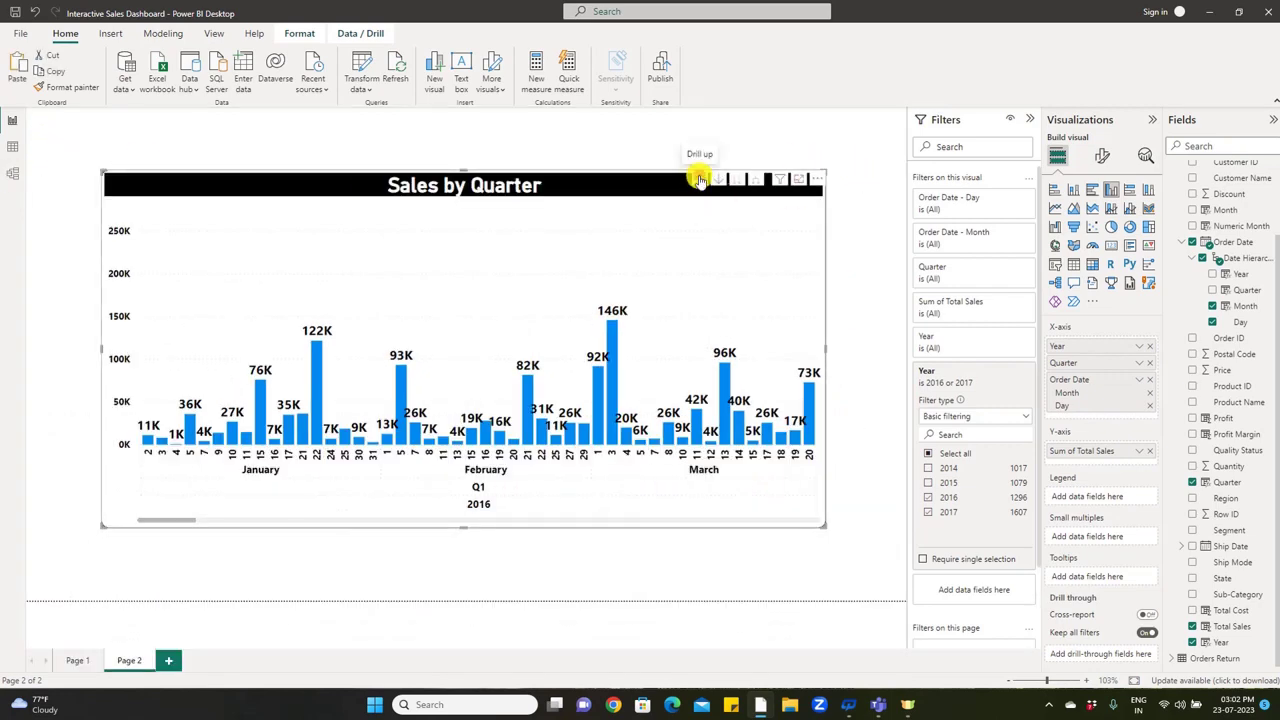
- Drill the chart back up from days through months and quarters to yearly totals, then deselect it
click(699, 179)
click(699, 179)
click(699, 179)
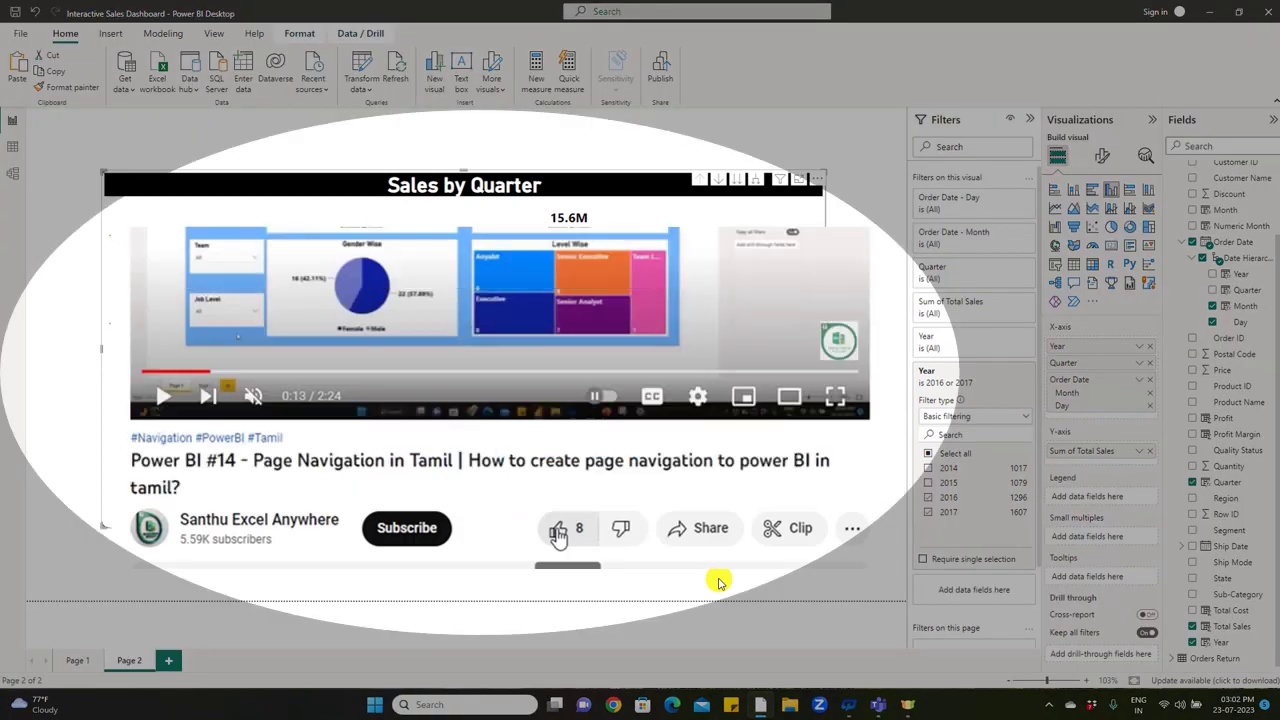
click(718, 580)
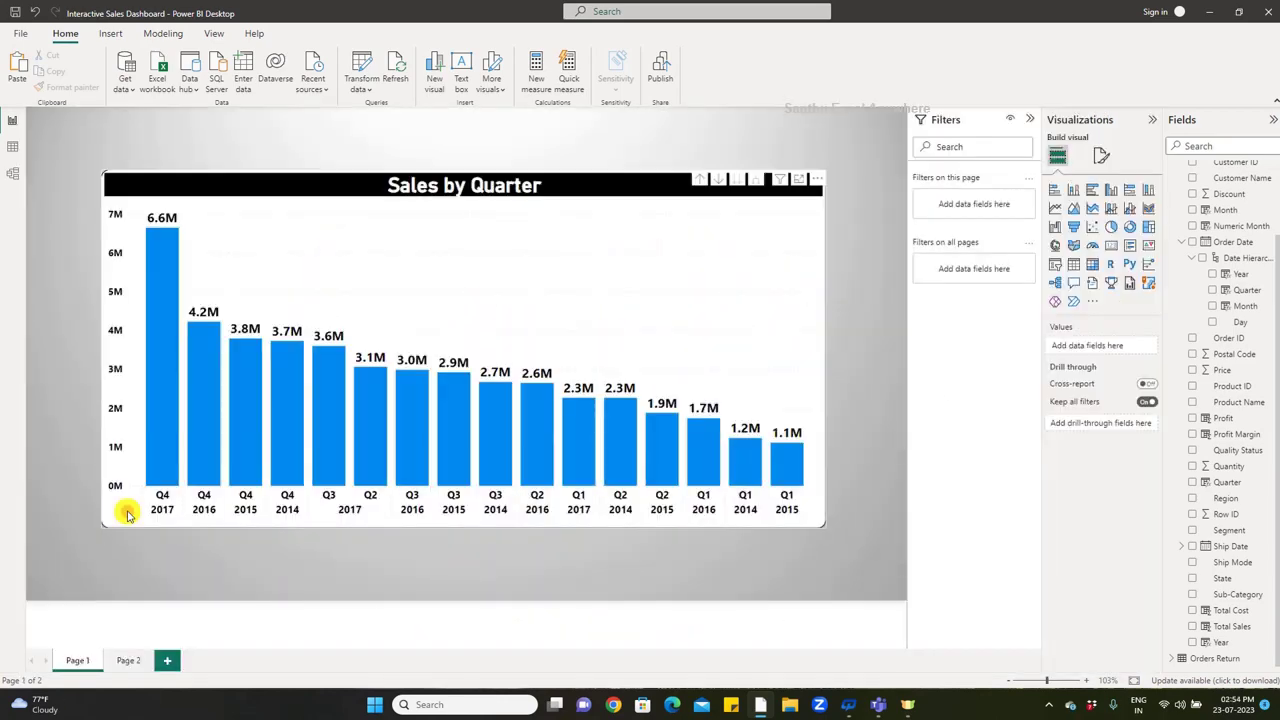
- Remove Sum of Total Sales, Quarter and Year from the chart's wells
click(1149, 409)
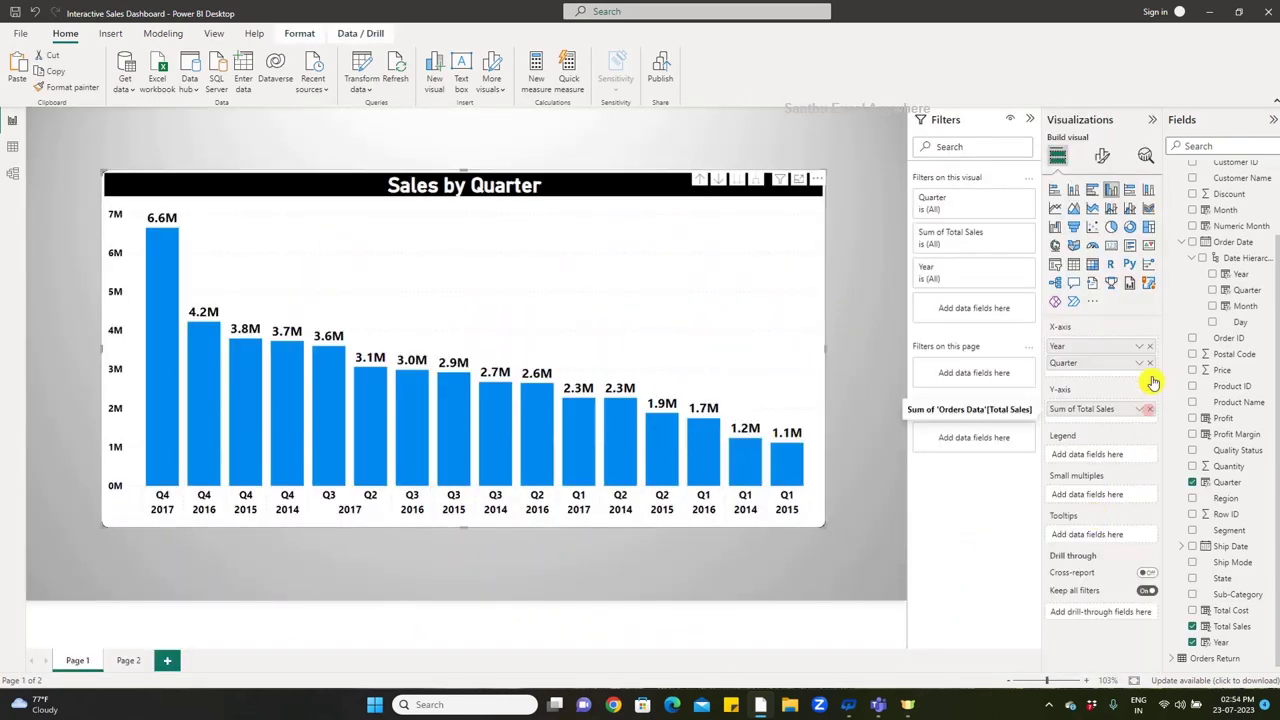
click(1149, 362)
click(1149, 346)
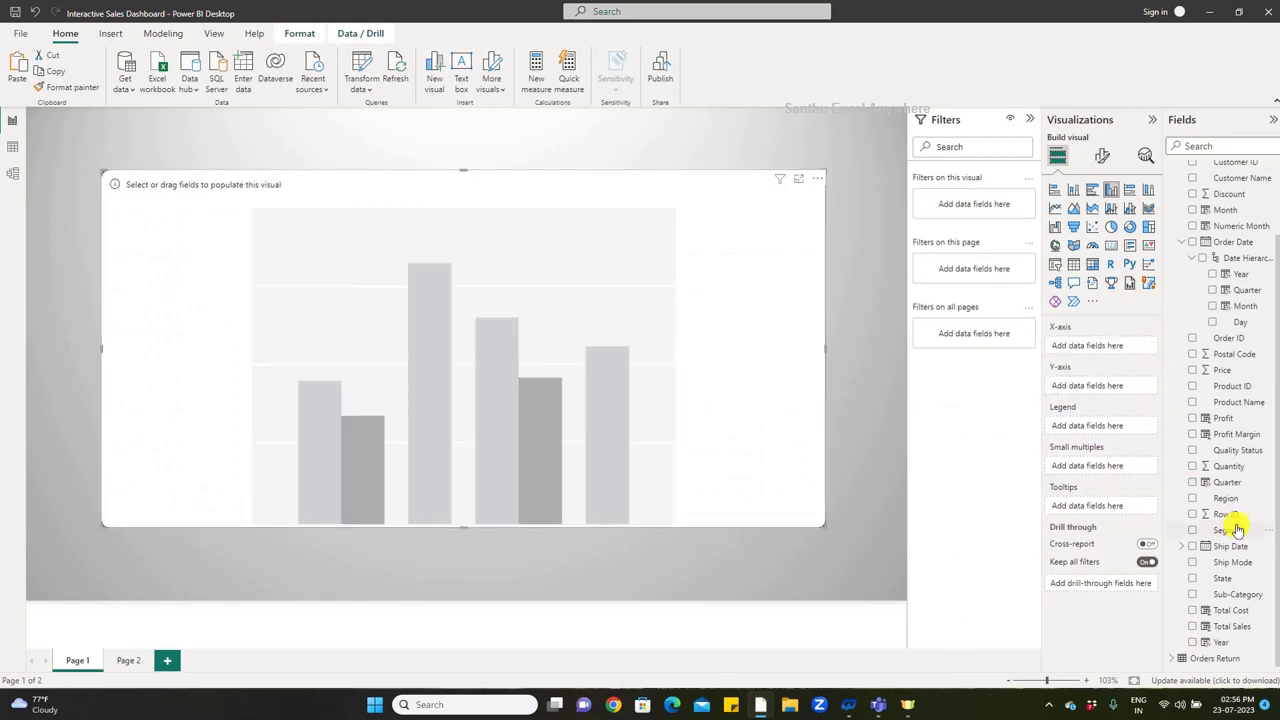
- Check the Orders Data table rows in Data view, return to the report, and dismiss the OneDrive notification
click(13, 147)
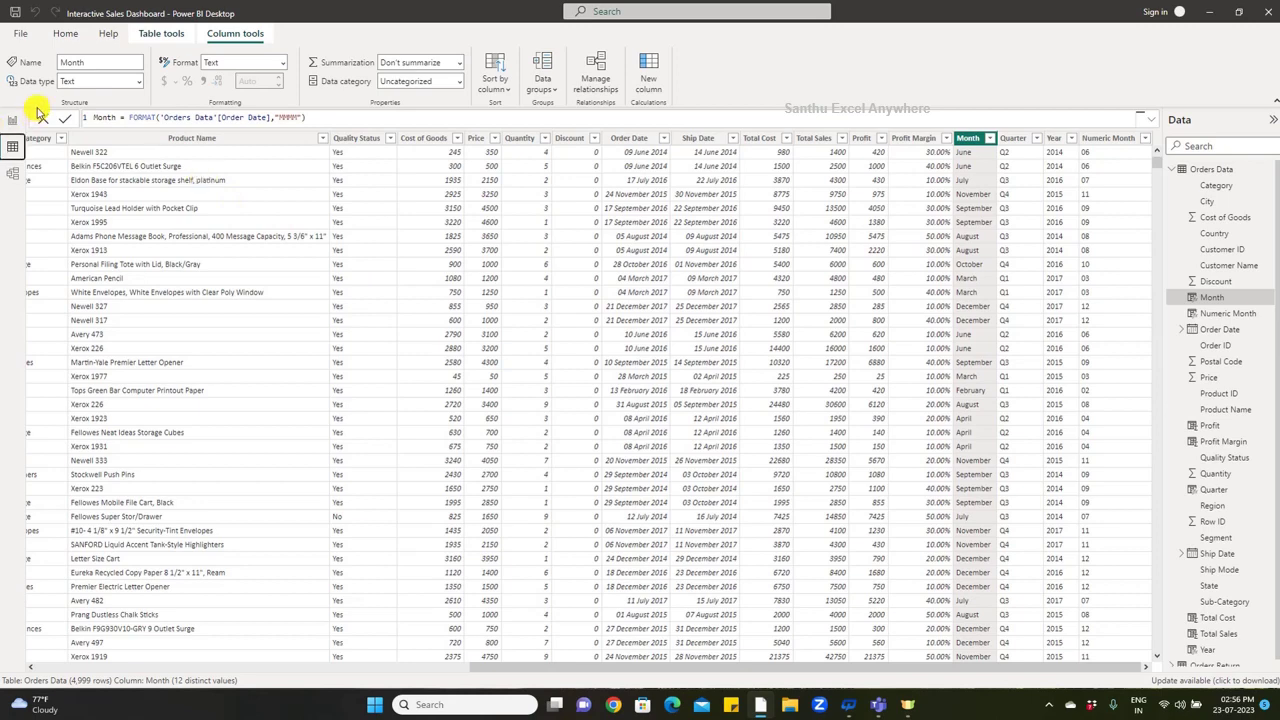
click(15, 121)
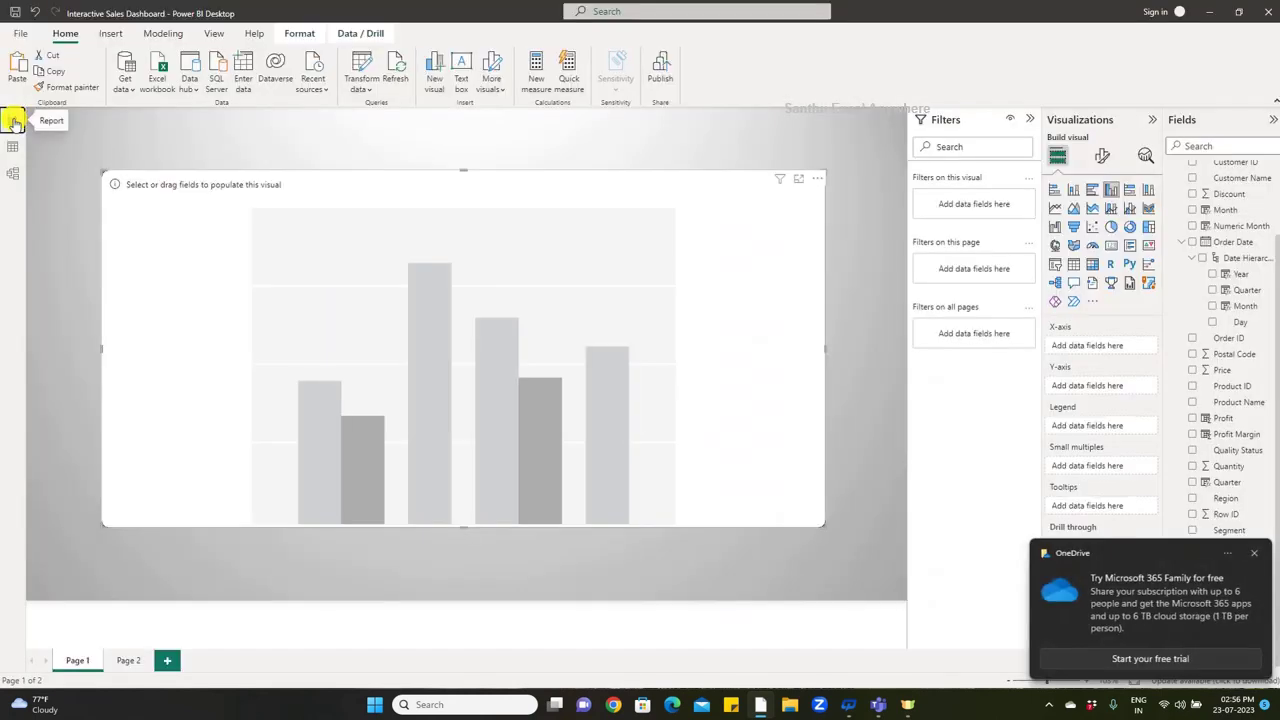
click(1251, 551)
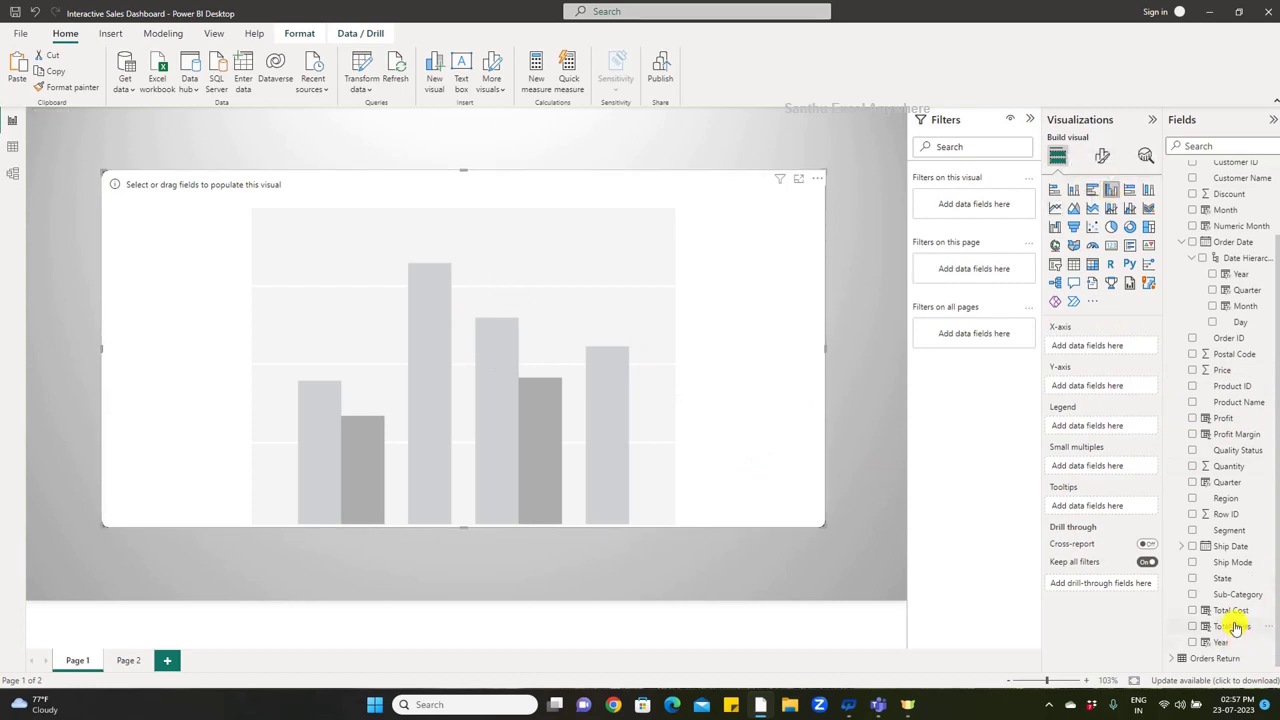
- Plot Total Sales on the Y-axis by Year on the X-axis, giving 2017 at 15.6M
drag(1237, 626, 1105, 382)
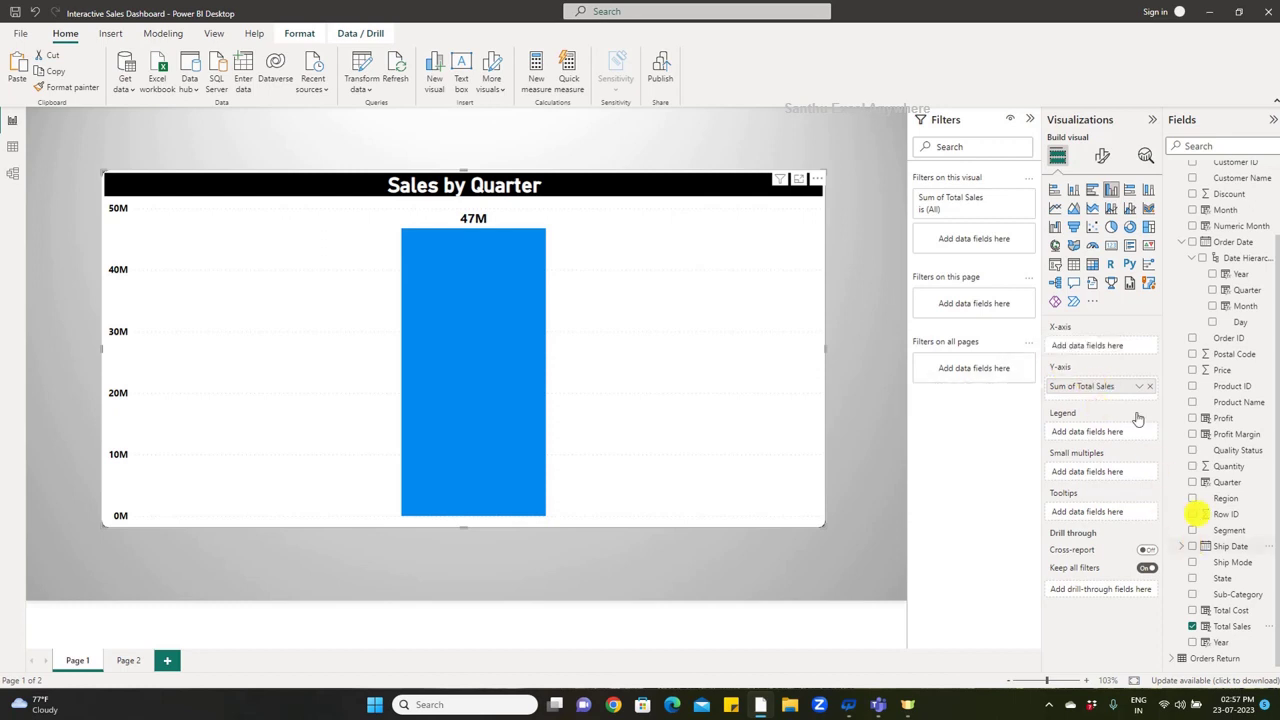
mouse_move(480, 269)
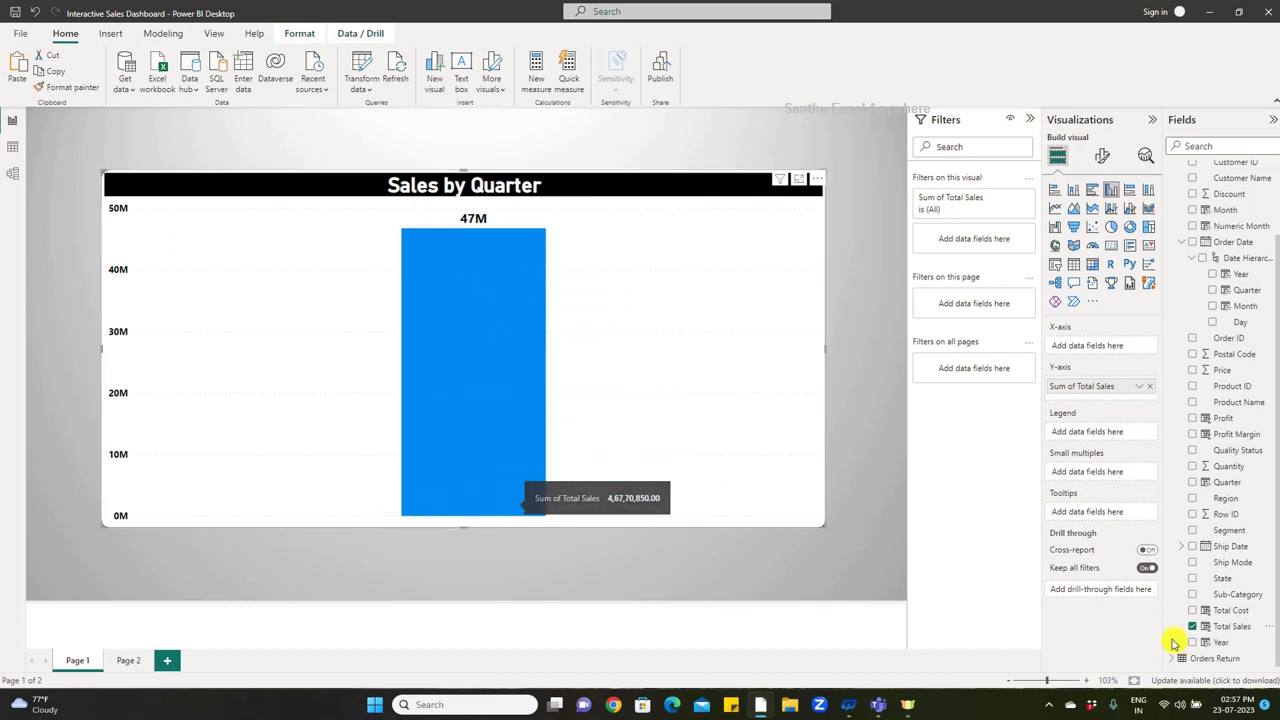
drag(1241, 648, 1124, 338)
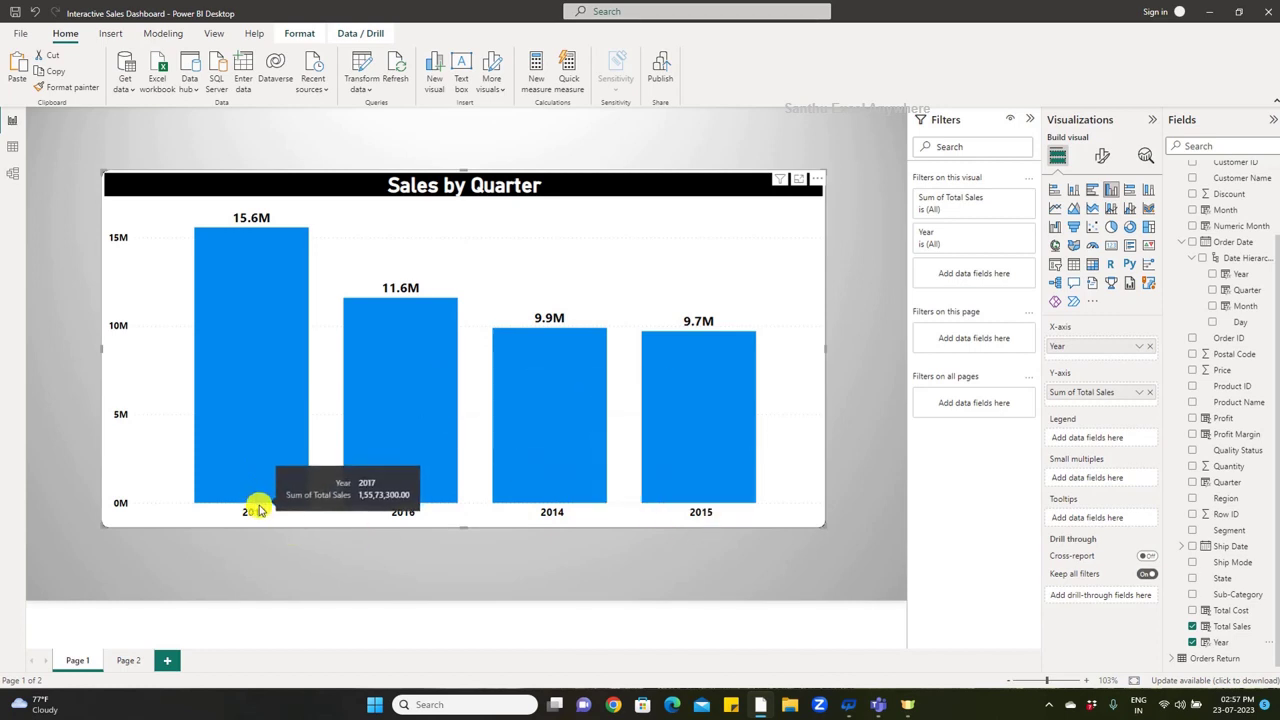
click(817, 180)
mouse_move(885, 263)
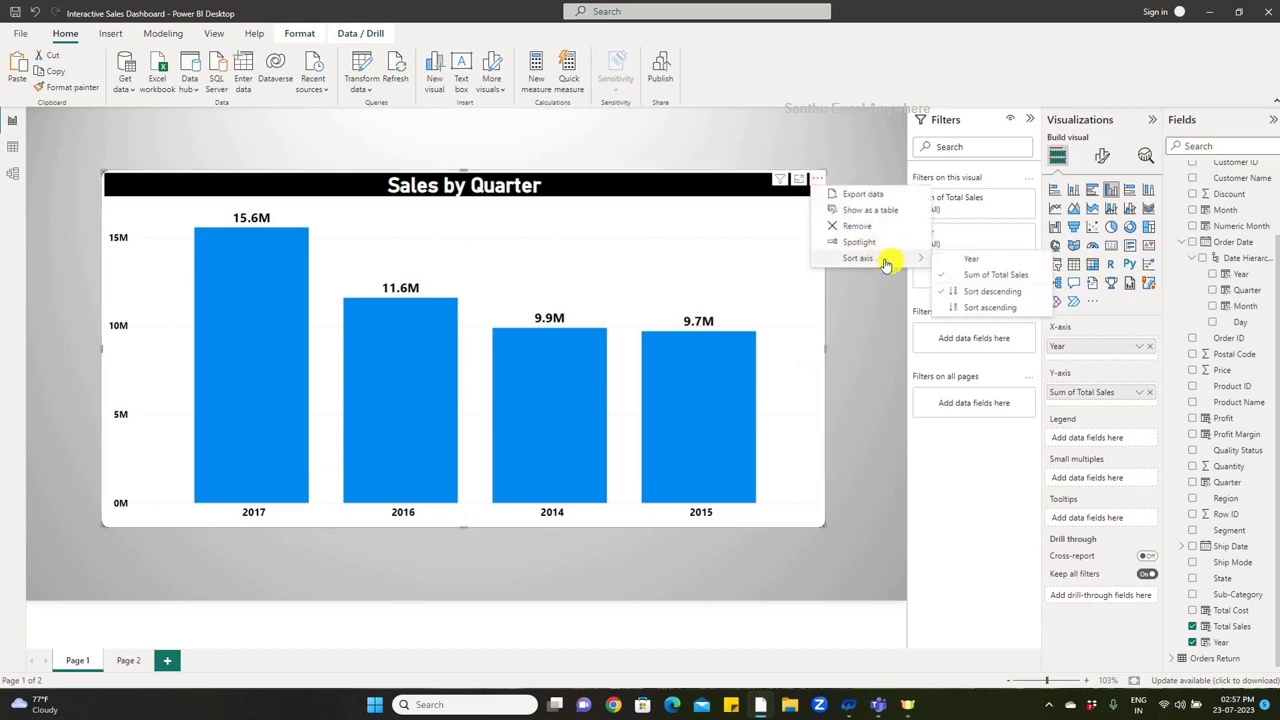
click(965, 262)
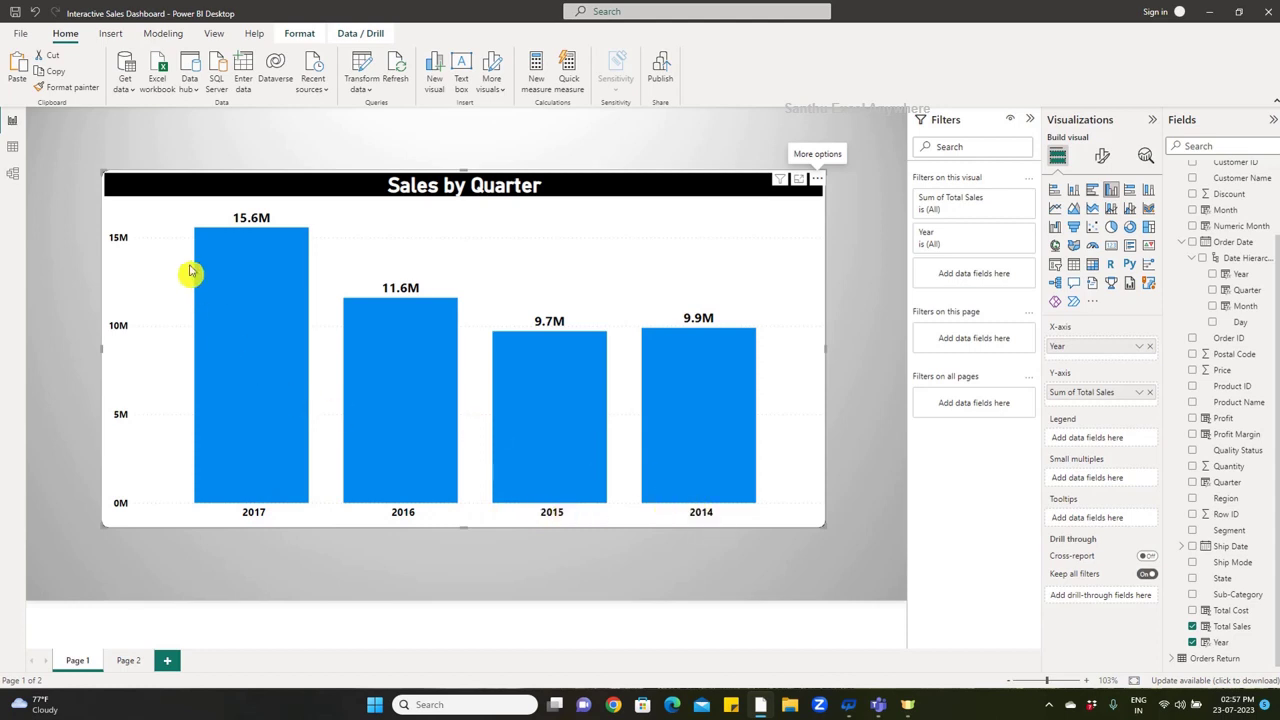
click(818, 178)
mouse_move(875, 258)
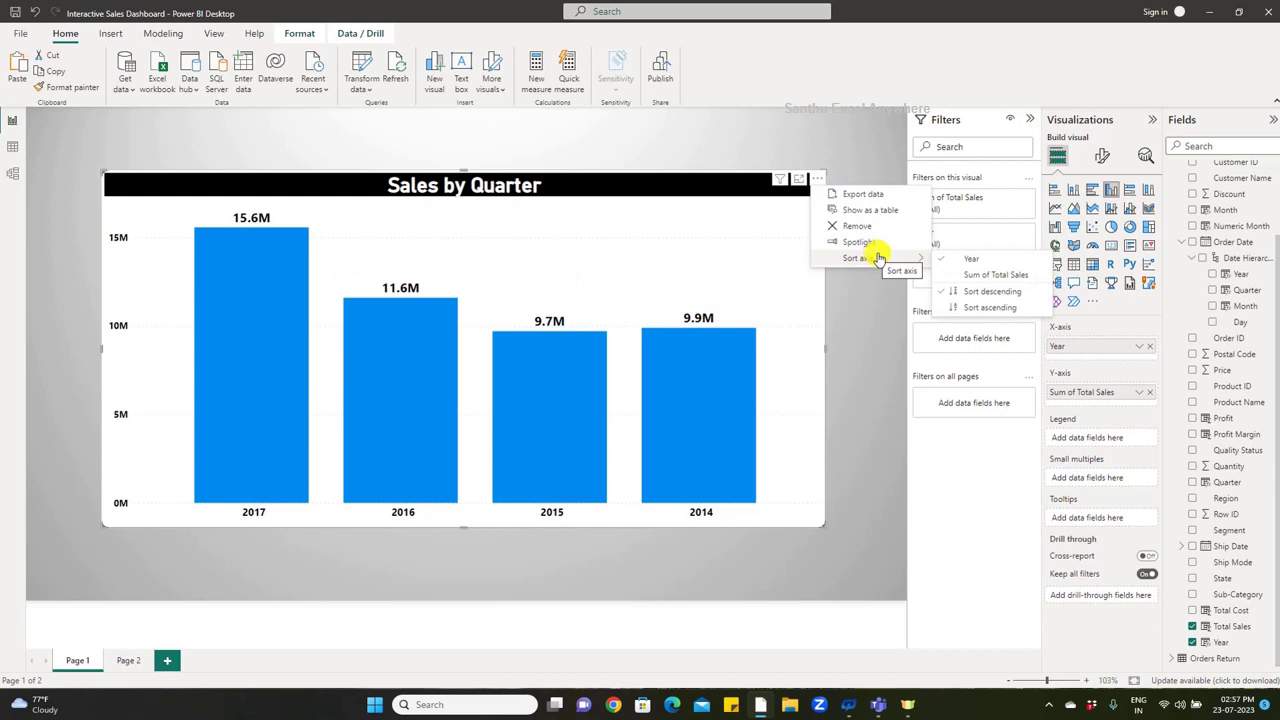
click(1003, 310)
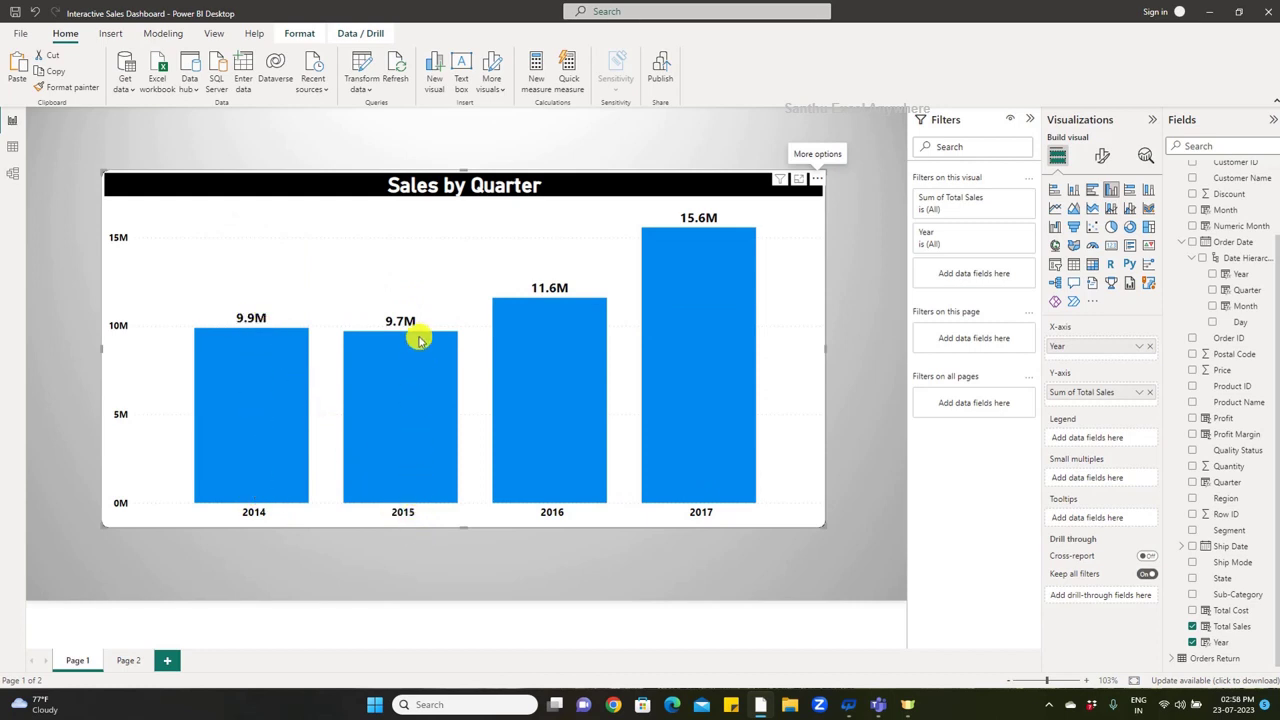
mouse_move(528, 449)
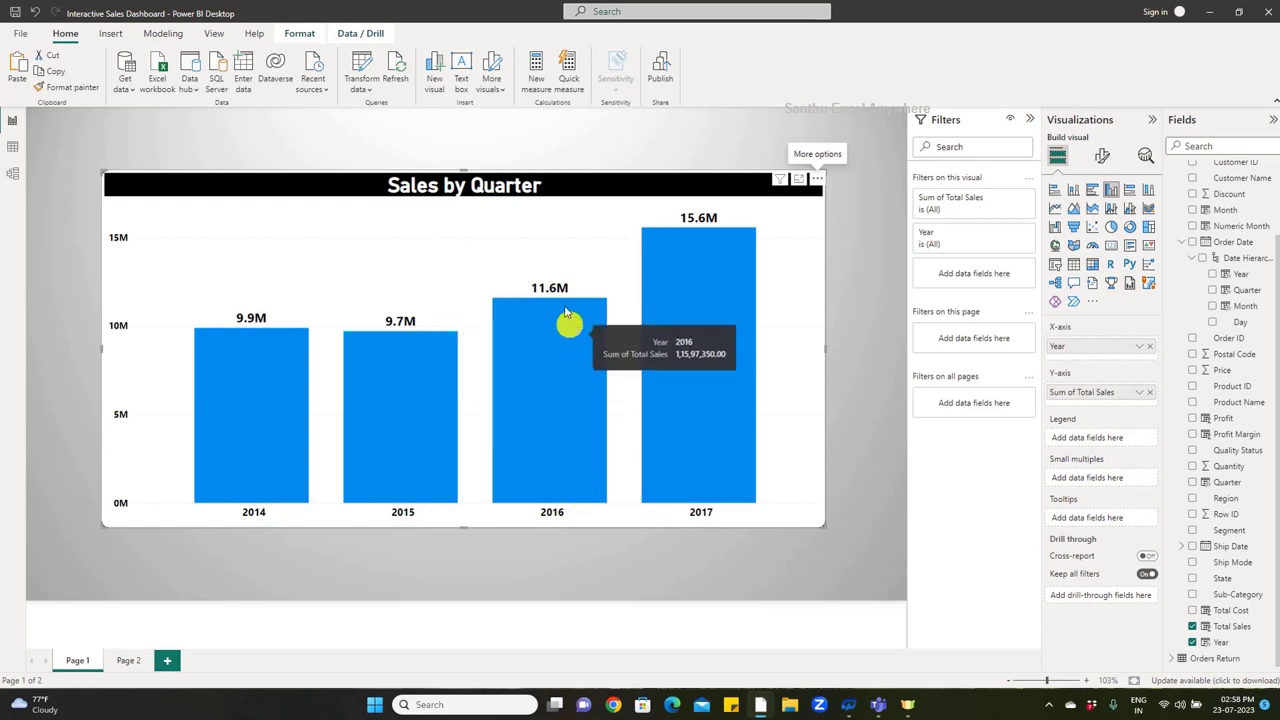
mouse_move(716, 384)
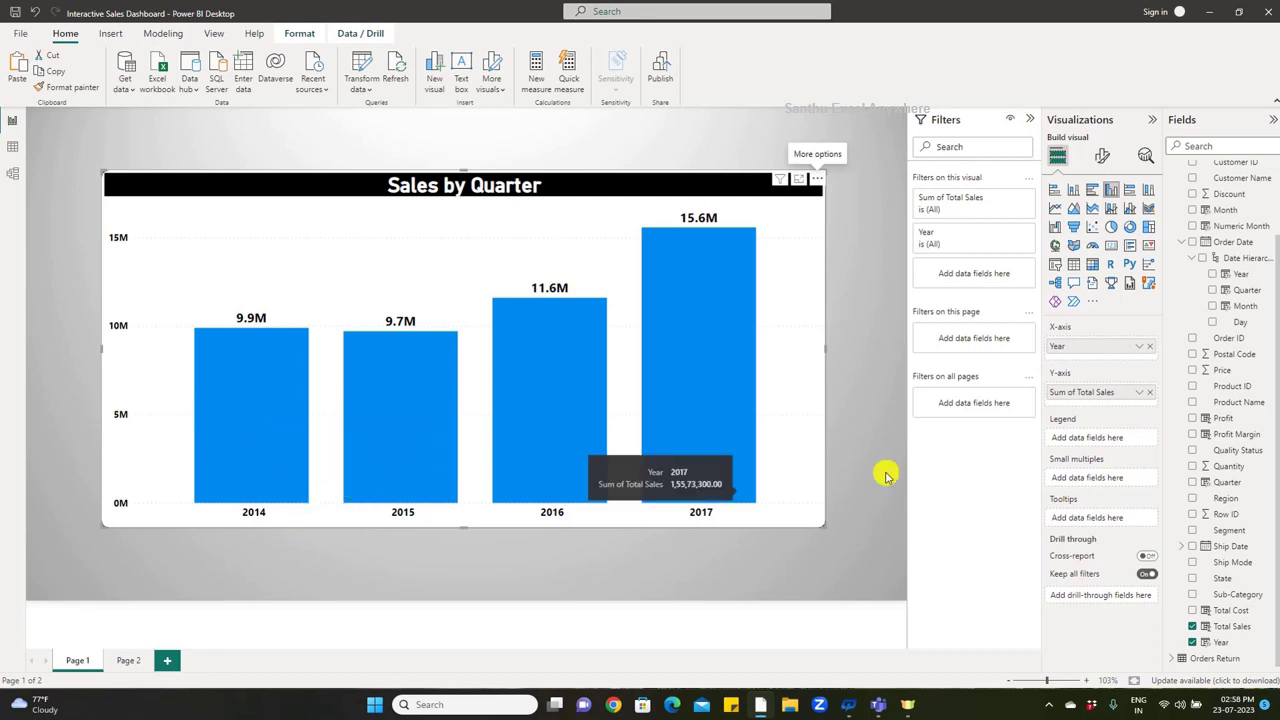
mouse_move(651, 463)
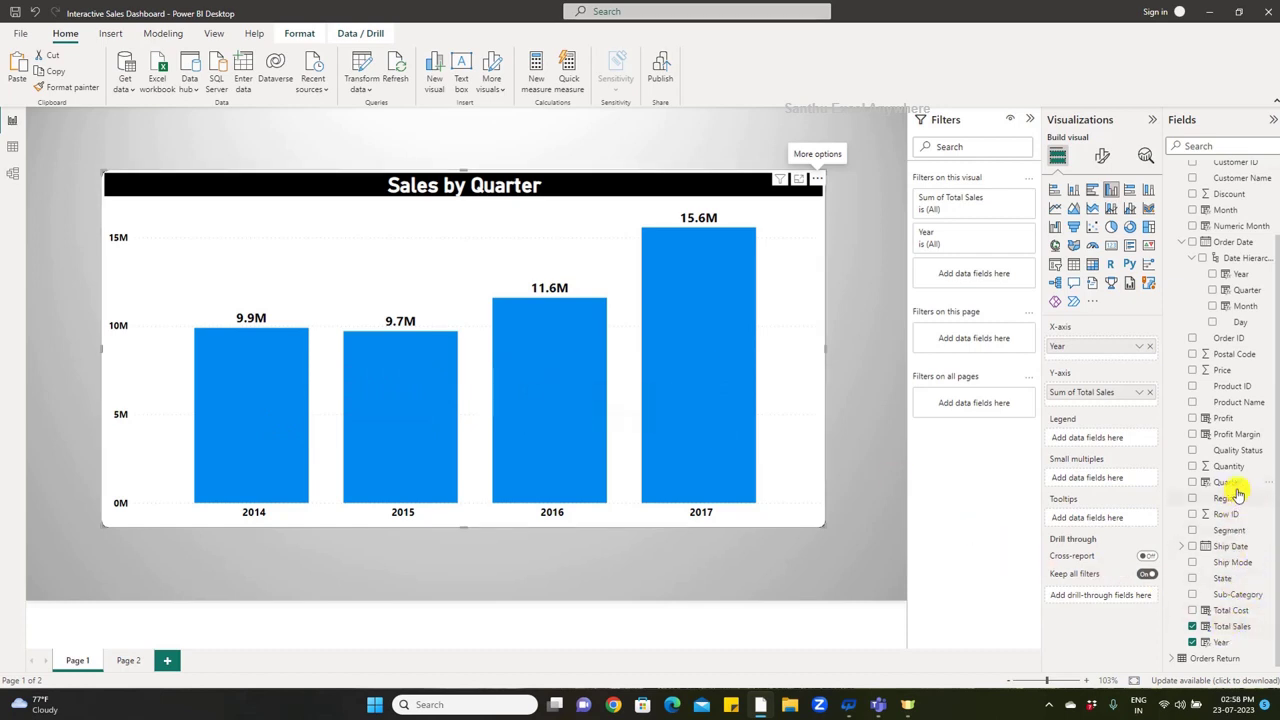
- Add Quarter below Year on the X-axis for 16 quarterly bars, and drag Year toward the page filters
drag(1238, 484, 1120, 360)
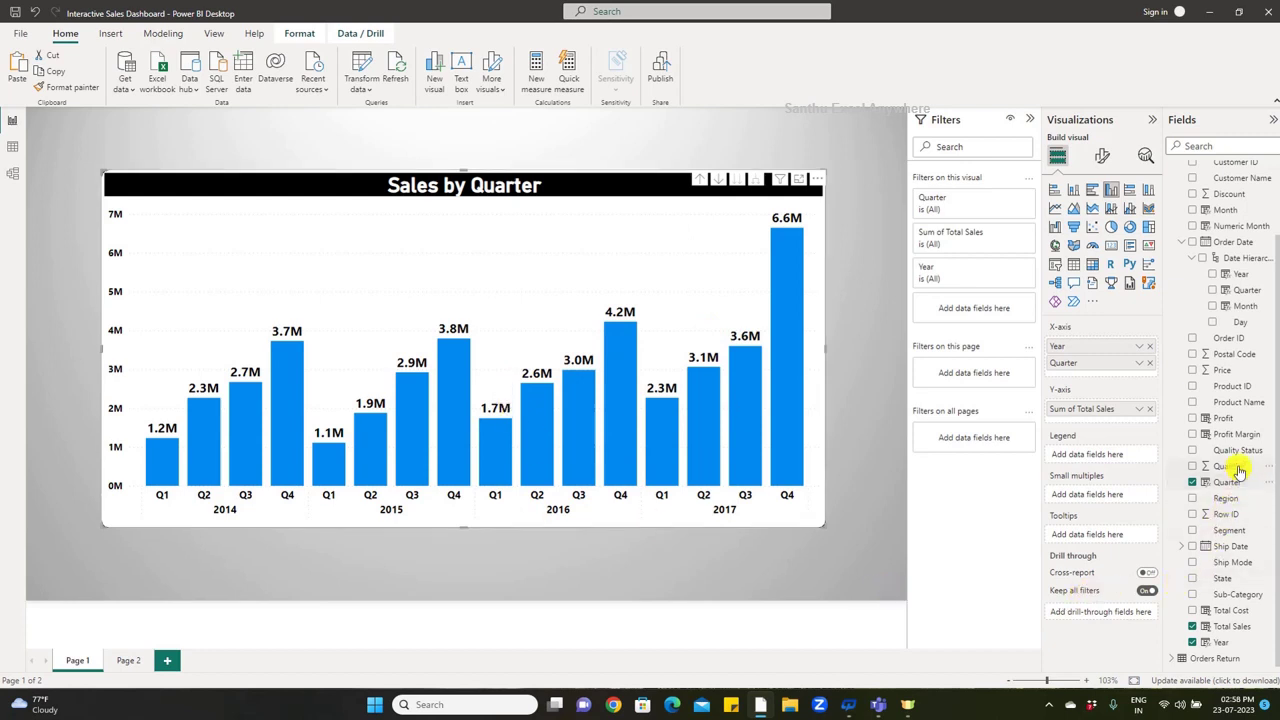
drag(1230, 642, 988, 372)
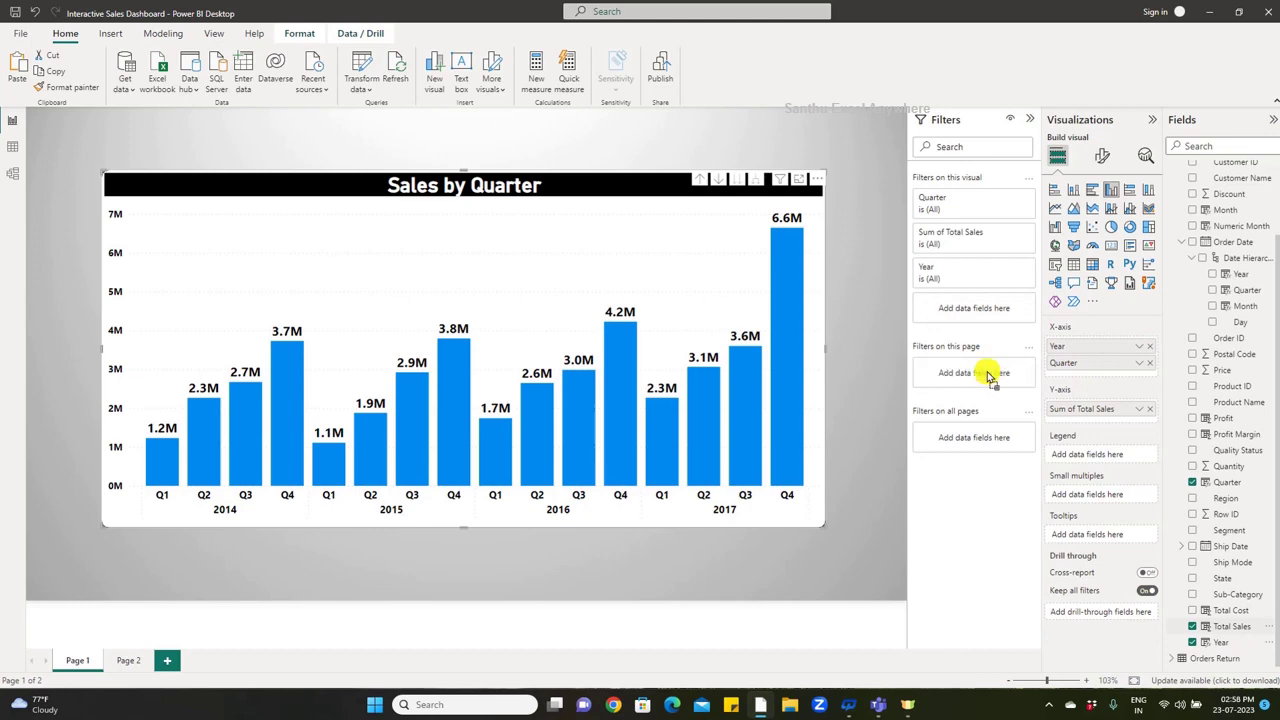
- Limit the page's Year filter to 2016 and 2017 and collapse the chart to yearly totals (11.6M, 15.6M)
click(928, 492)
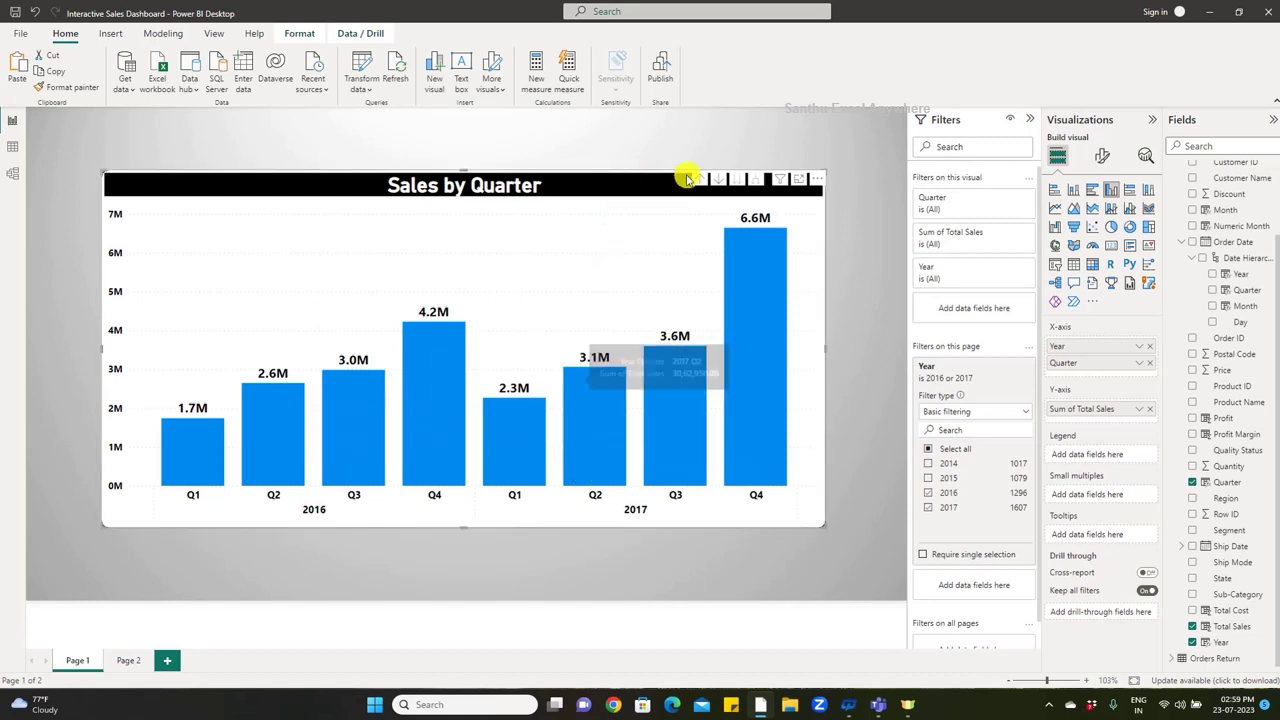
click(699, 178)
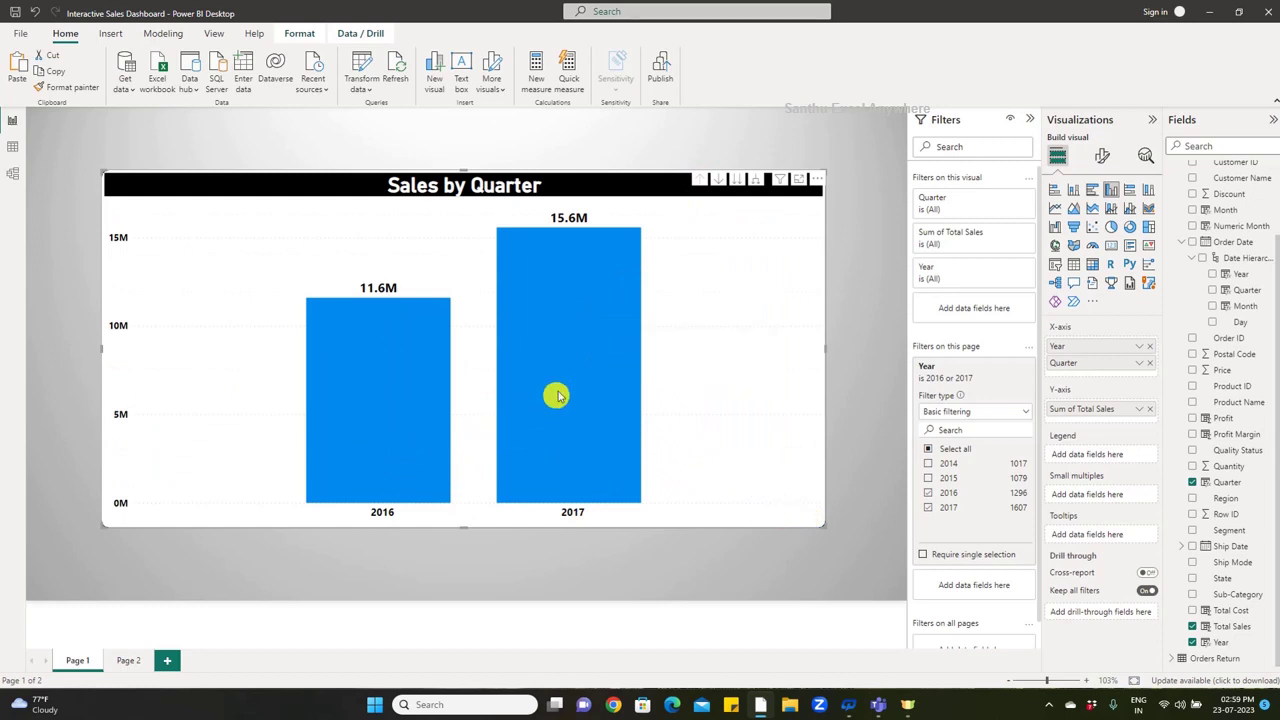
mouse_move(559, 395)
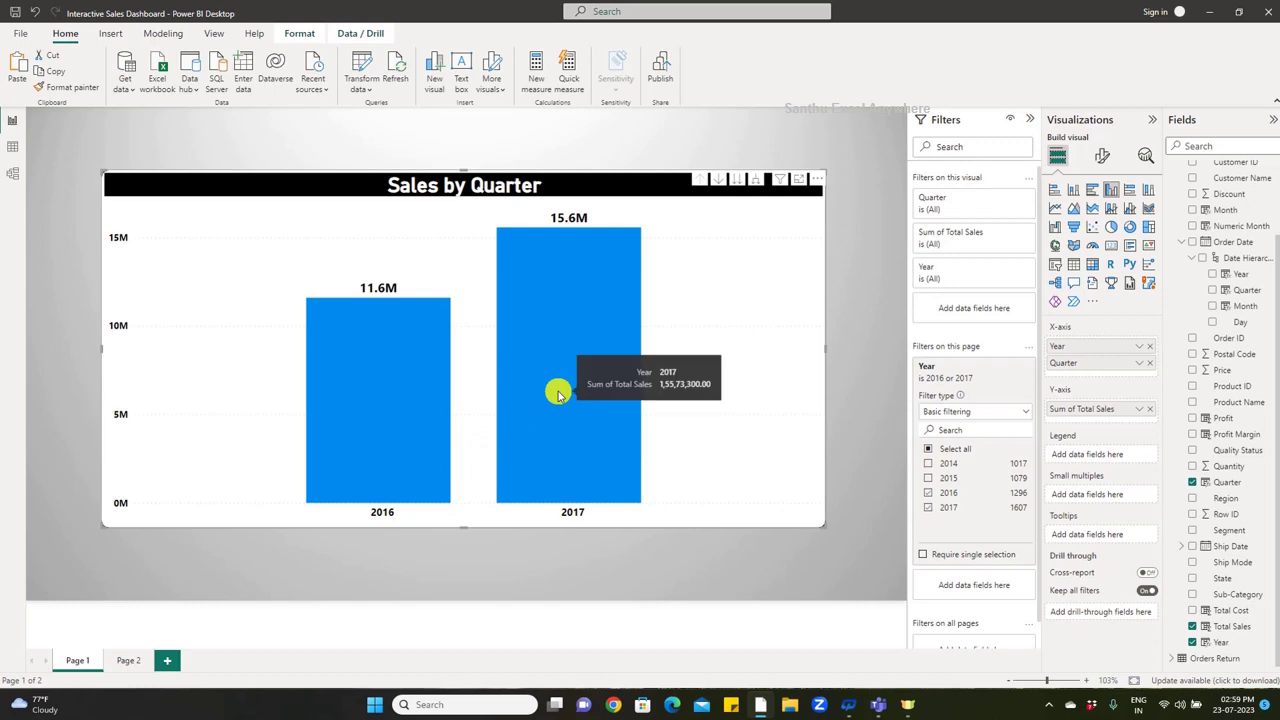
- Drill into 2017's quarters, return to years, then expand both years to Q1–Q4 bars
right_click(588, 270)
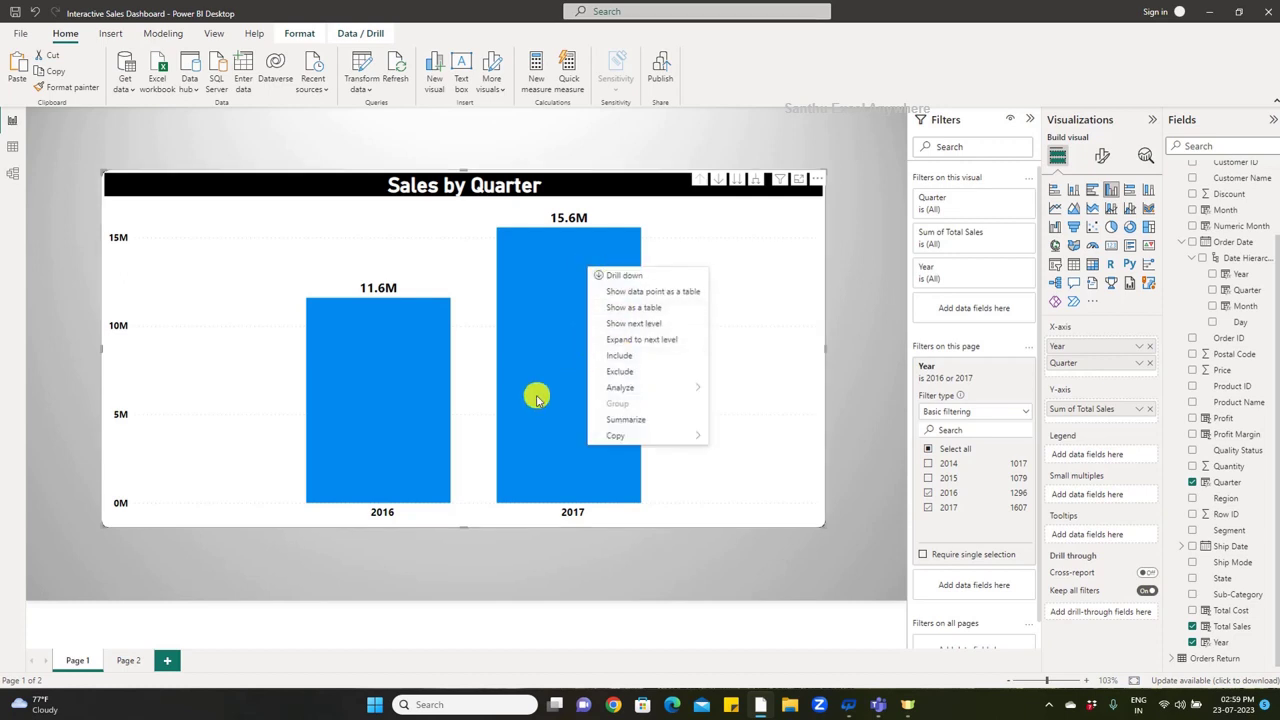
click(636, 277)
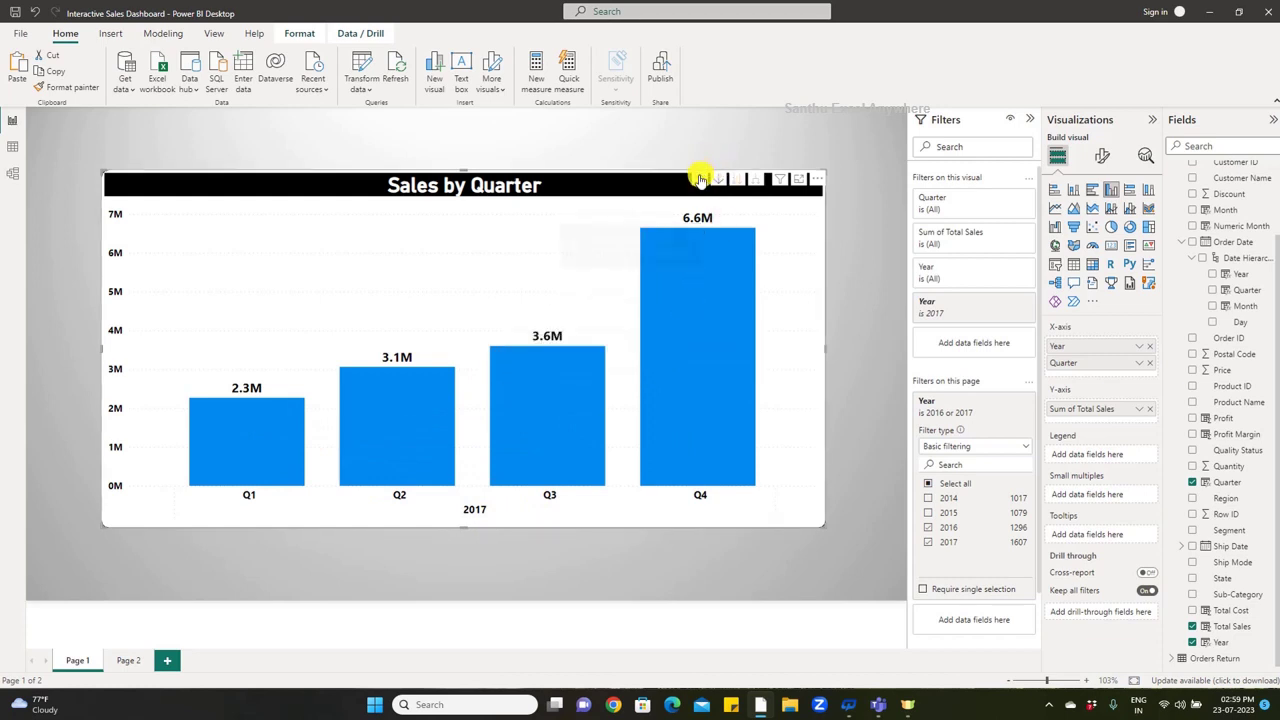
click(700, 179)
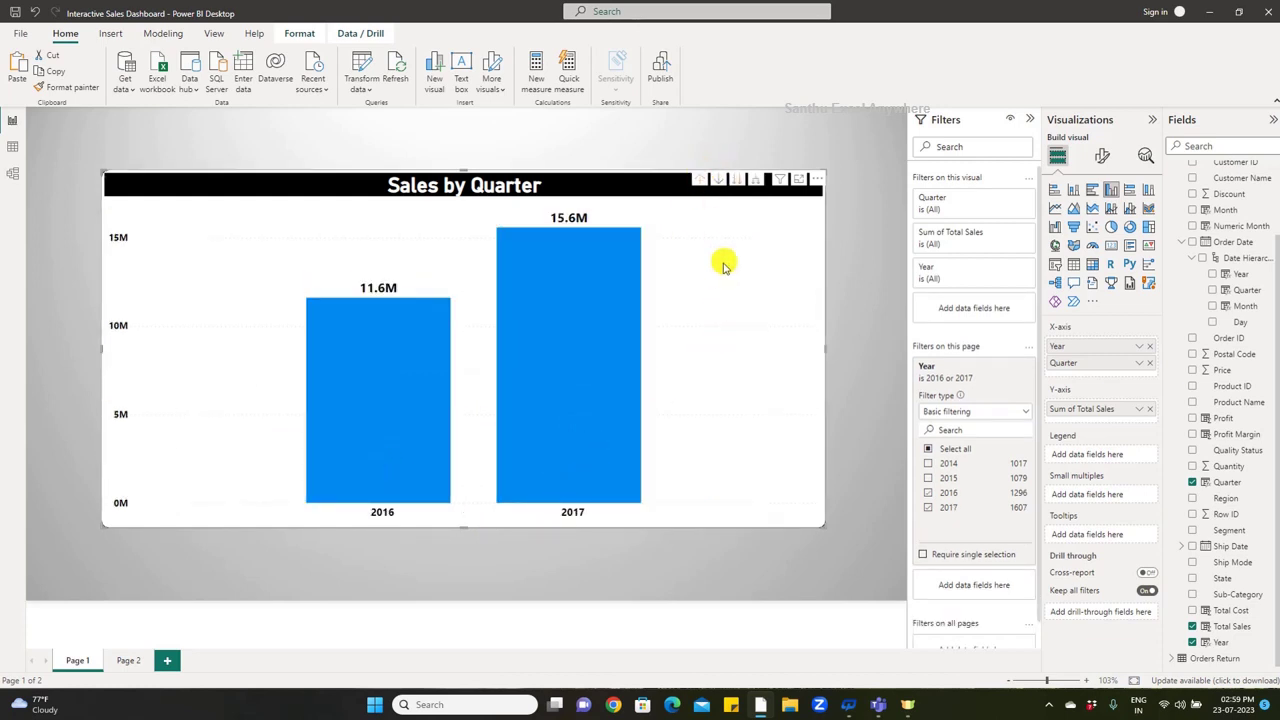
click(755, 180)
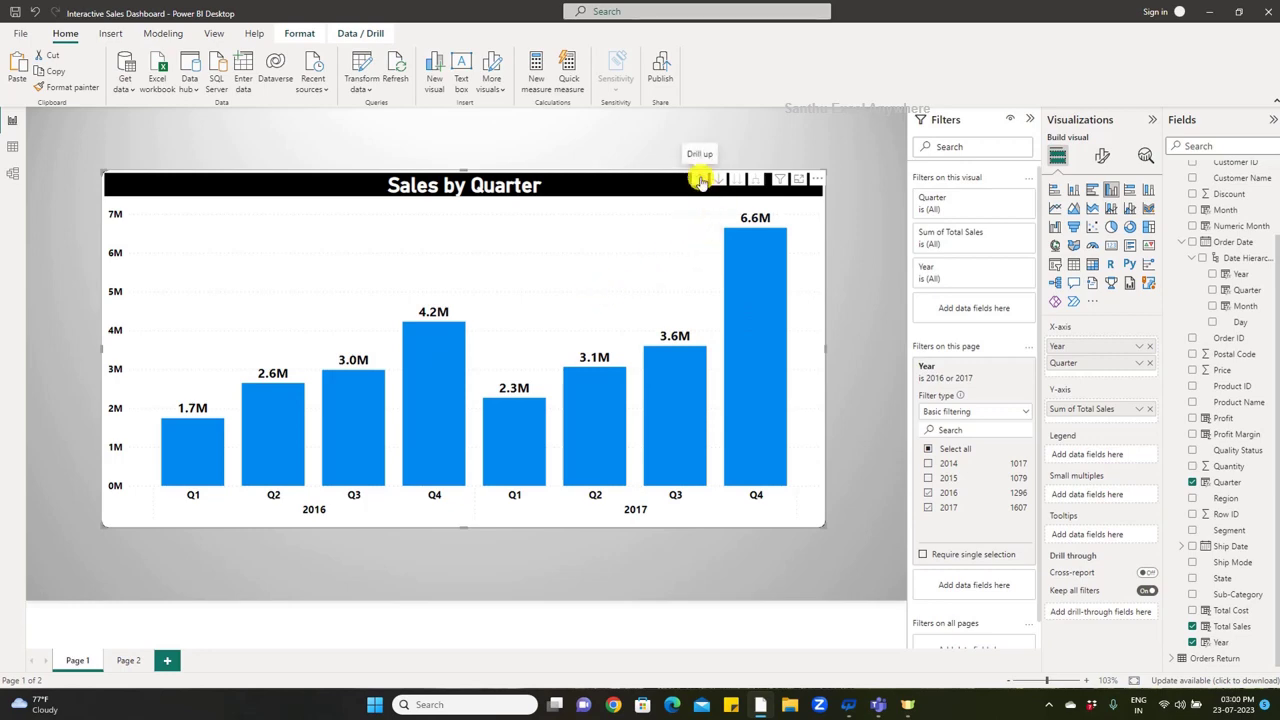
- Add Month below Quarter on the axis and keep only 2017 in the page's Year filter
click(701, 180)
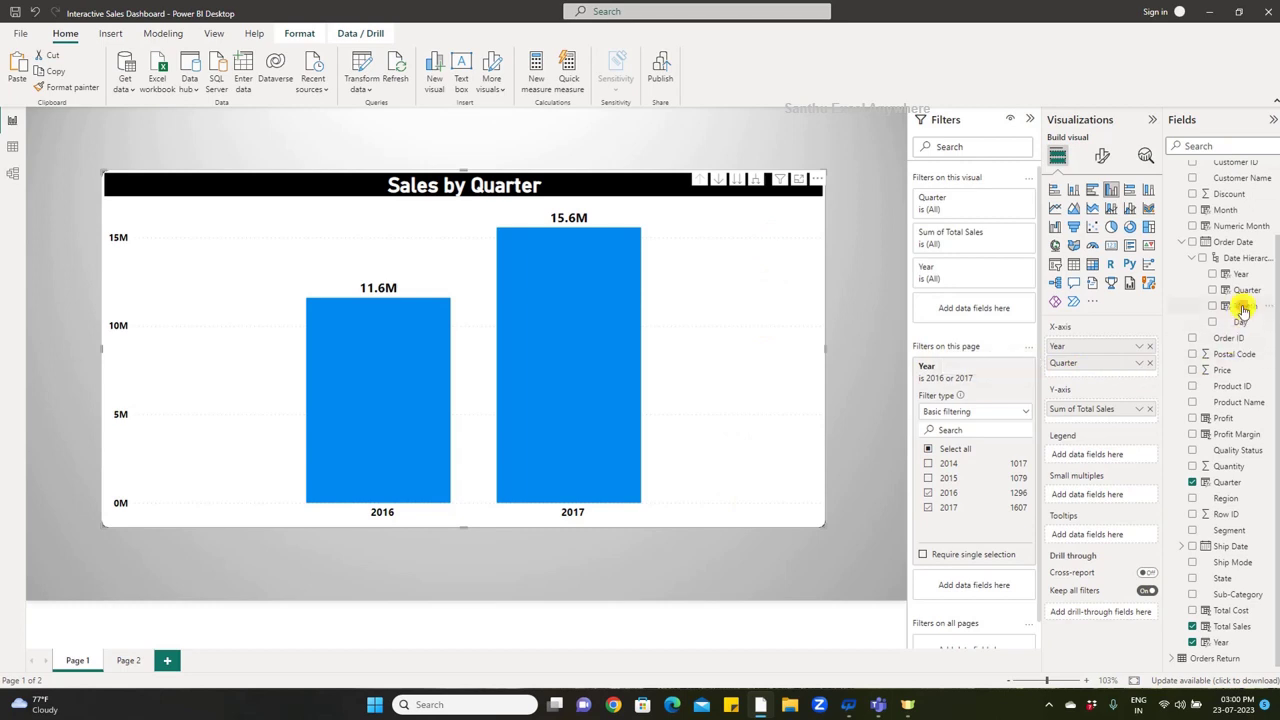
drag(1242, 310, 1115, 372)
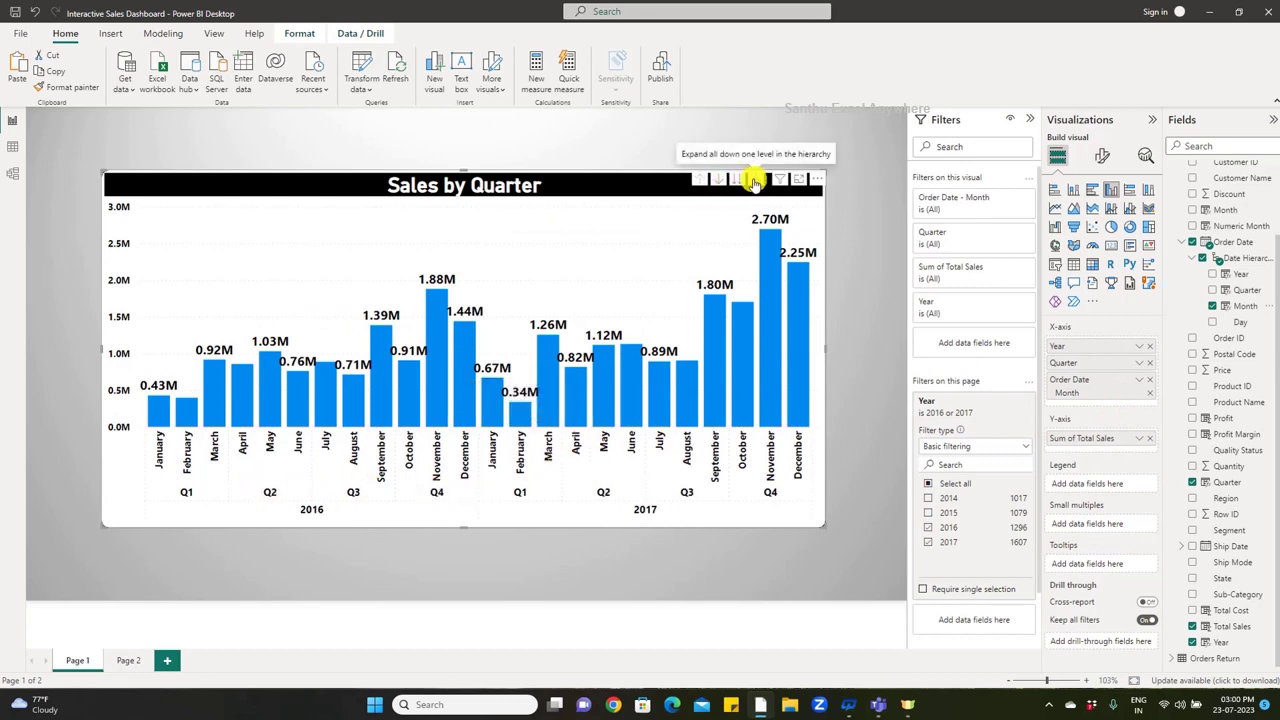
click(928, 527)
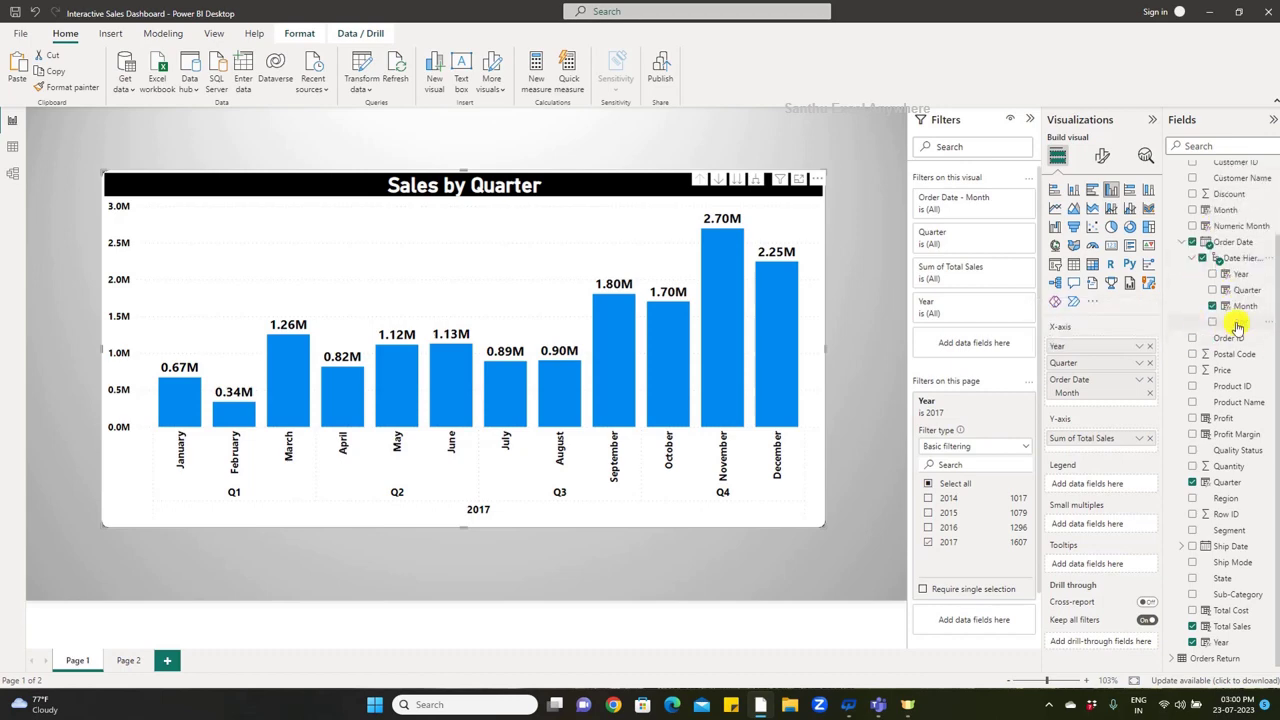
- Add Day below Month on the axis, then drill back up from days toward the 2017 total
drag(1237, 328, 1118, 400)
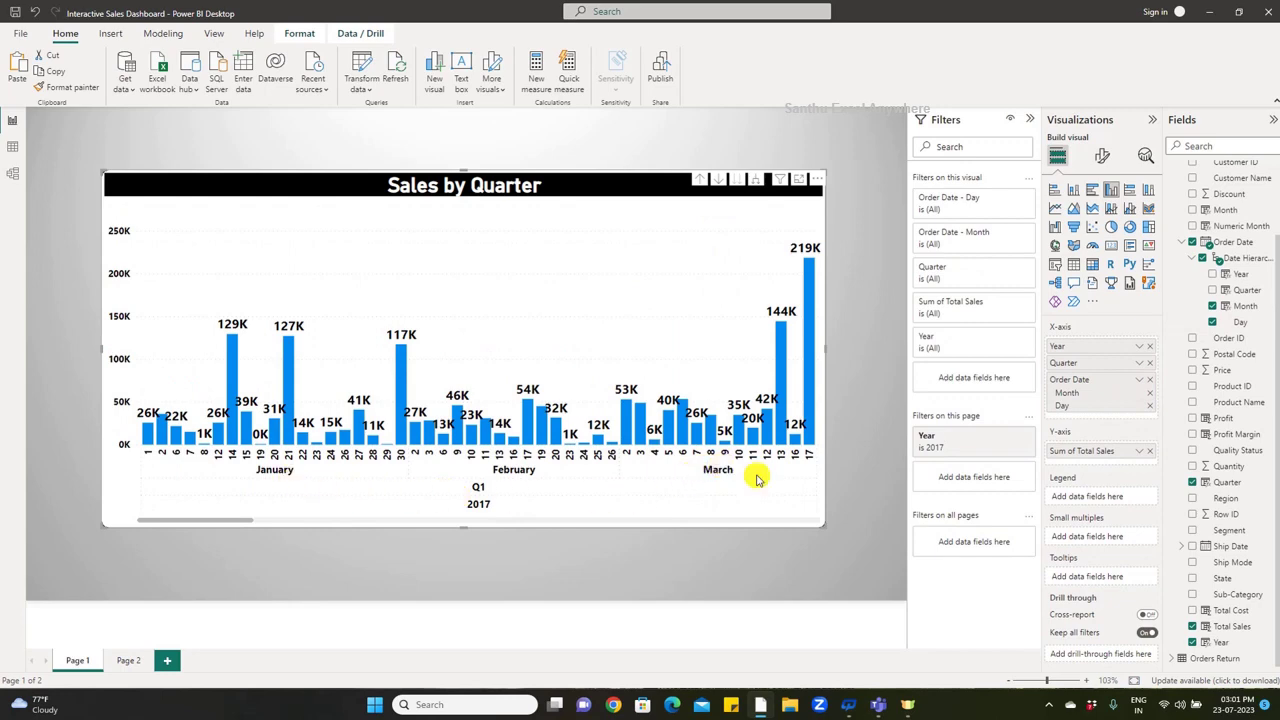
drag(230, 523, 700, 520)
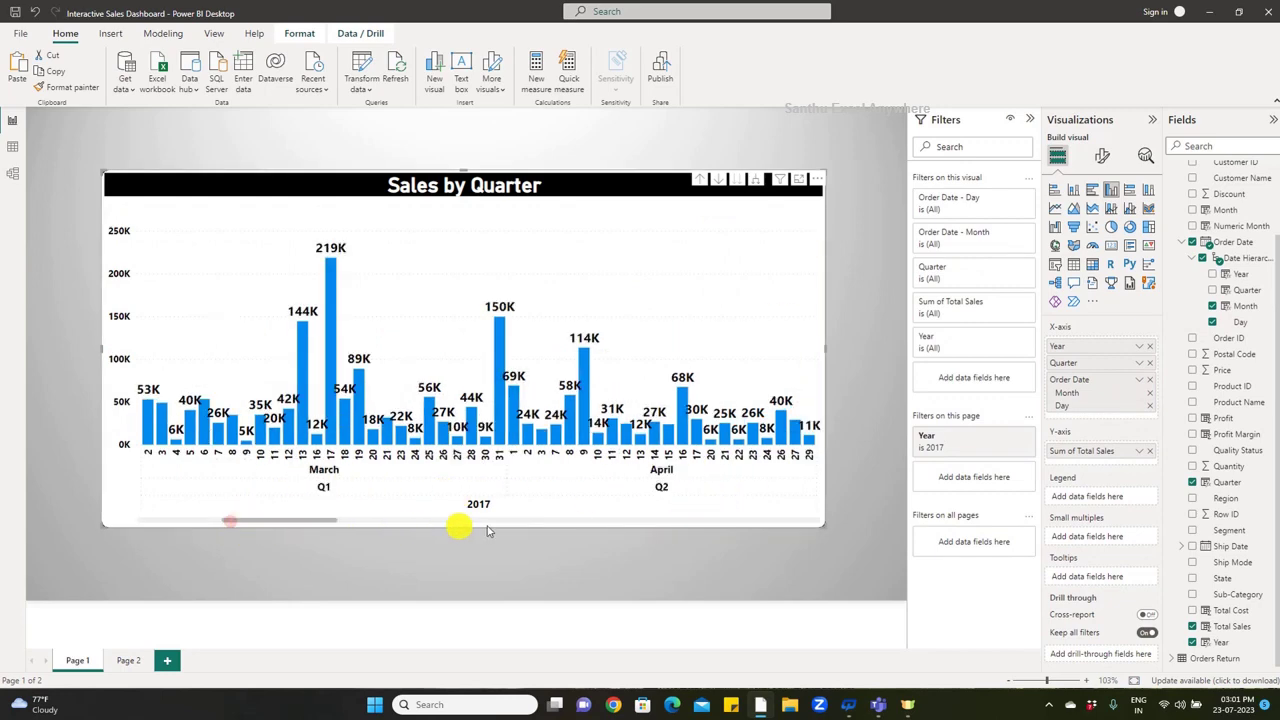
drag(152, 563, 114, 557)
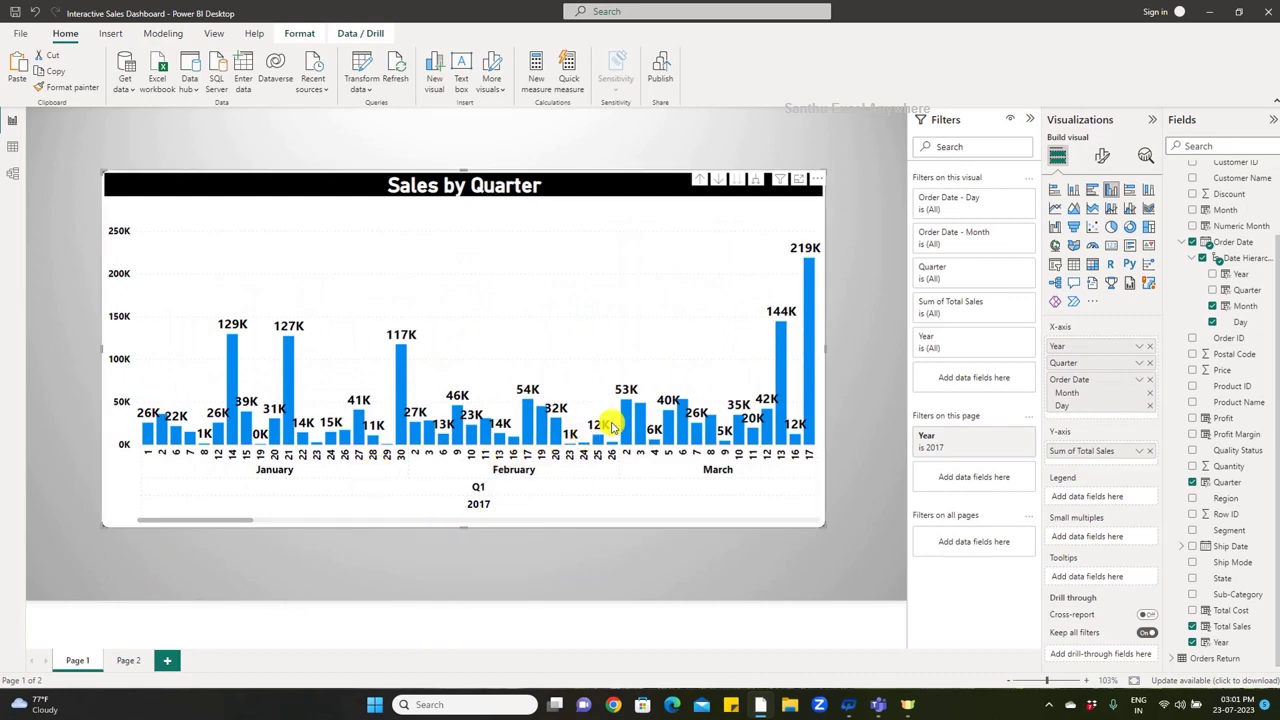
click(699, 181)
click(699, 181)
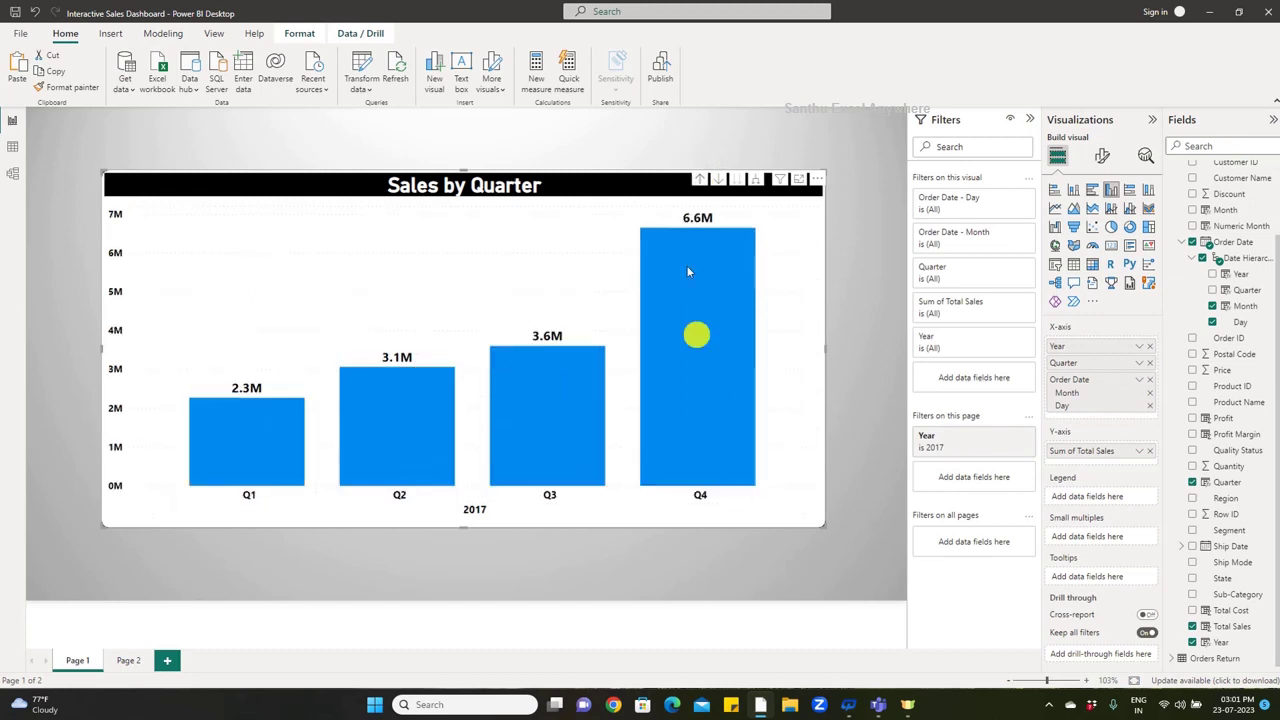
click(699, 181)
- Re-include 2016 alongside 2017 in the page's Year filter and move to Page 2
click(994, 435)
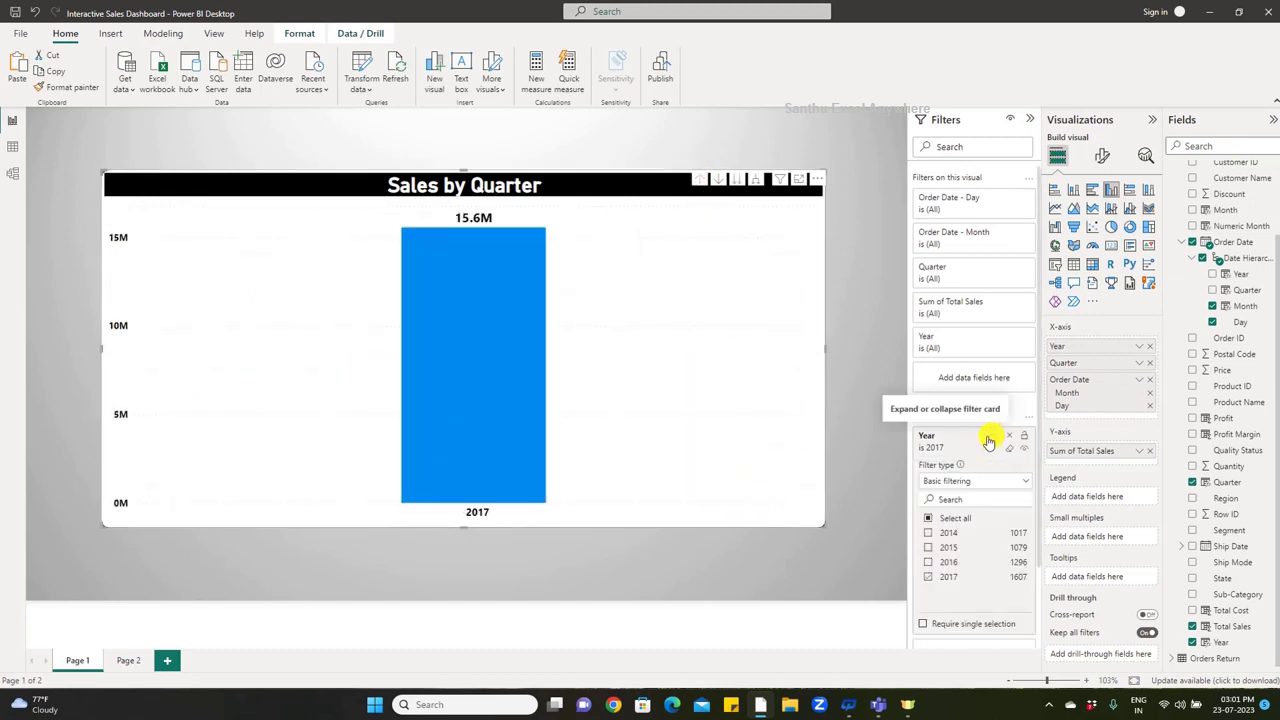
click(929, 568)
click(645, 547)
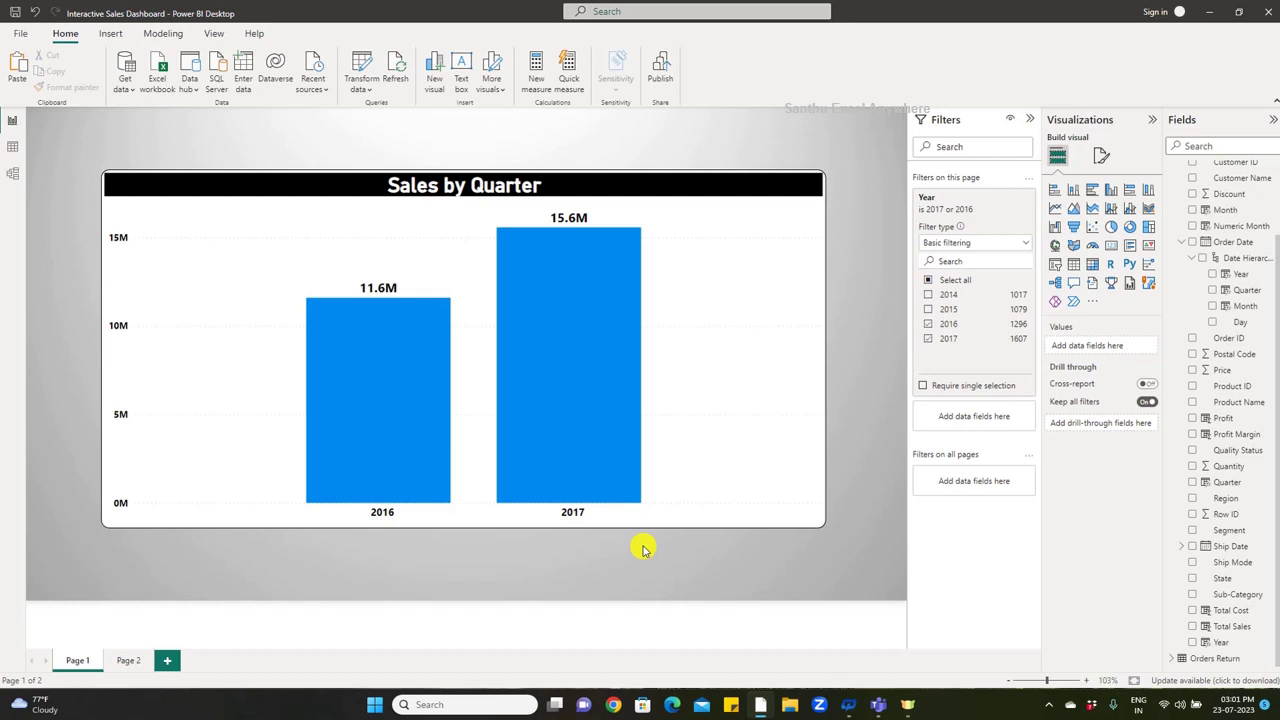
key(ctrl+Page_Down)
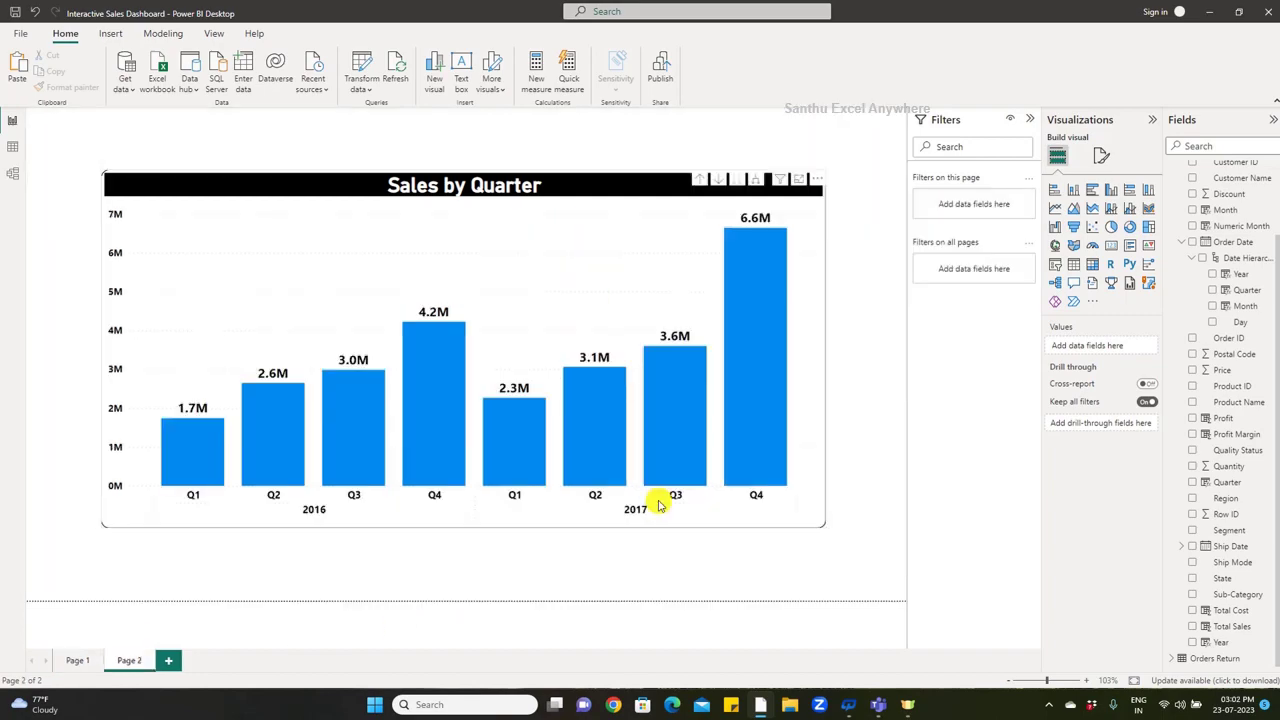